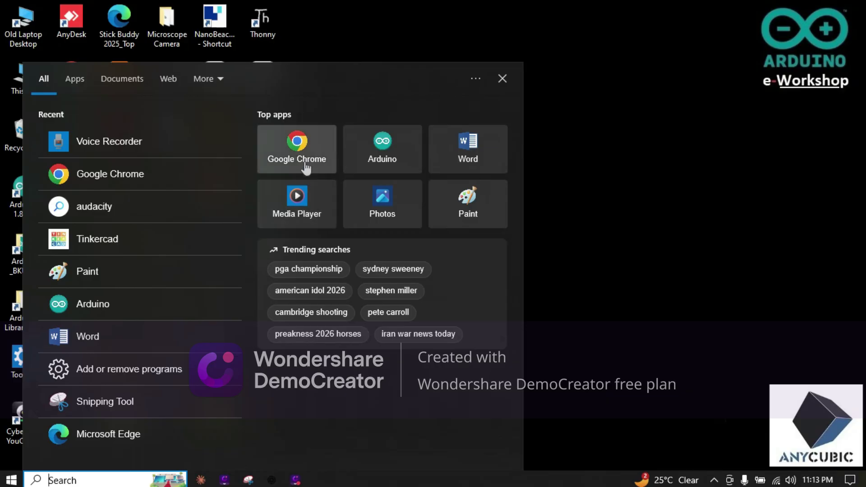
# Open tinkercad.com in Google Chrome and create a new circuit design.
pyautogui.click(304, 154)
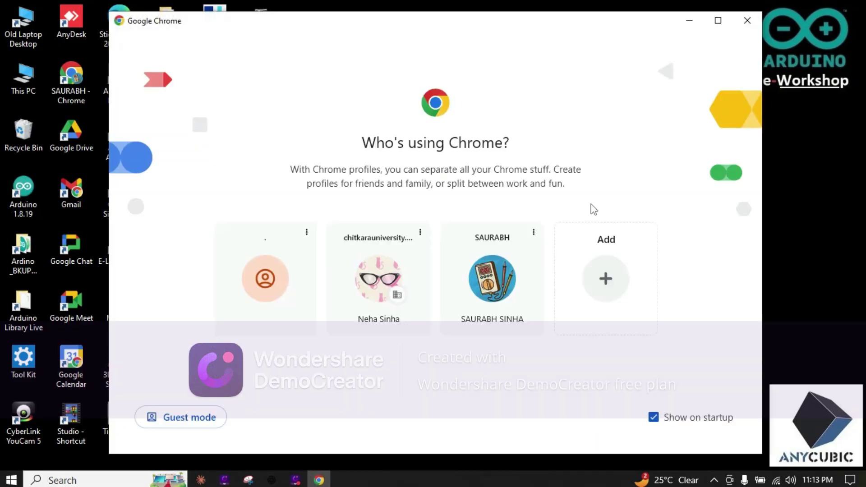
pyautogui.click(530, 280)
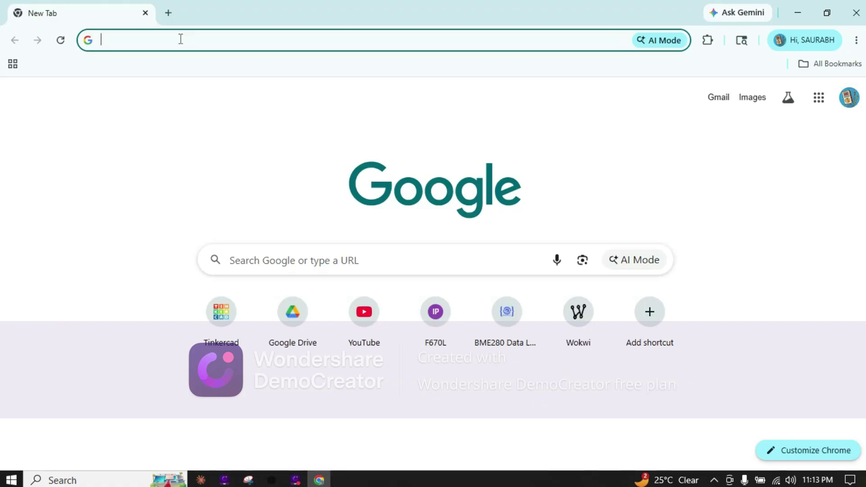
pyautogui.write('tinker')
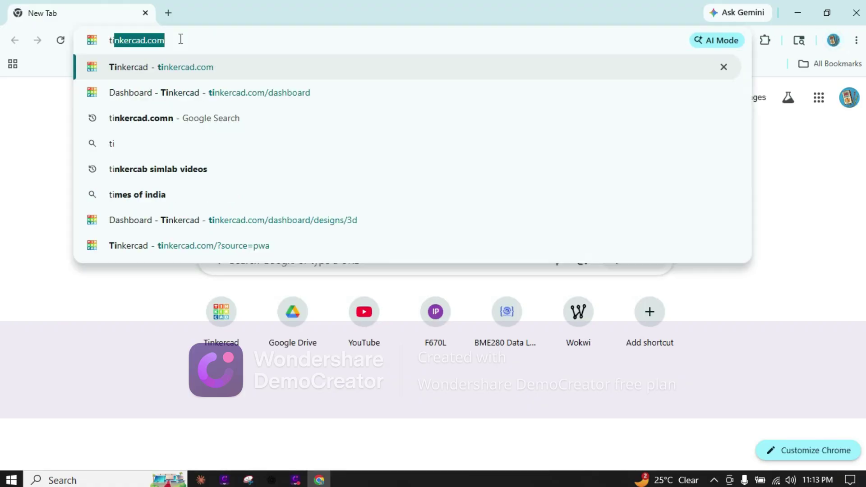
pyautogui.write('c')
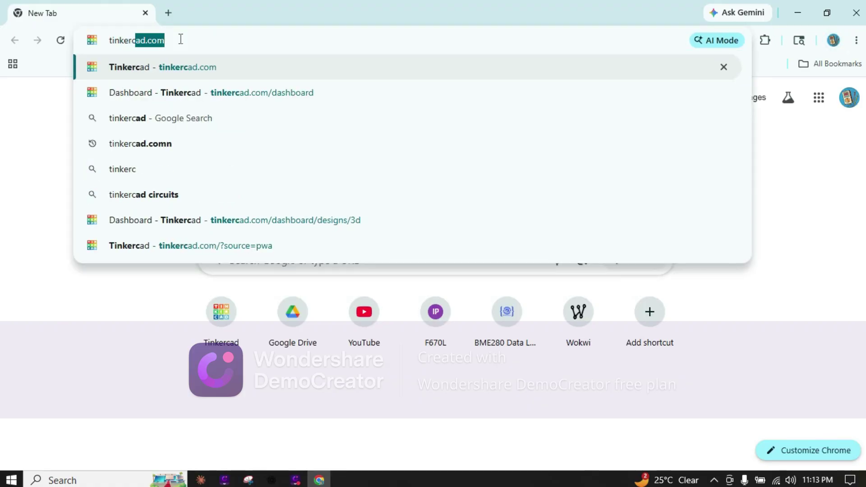
pyautogui.write('ad.com')
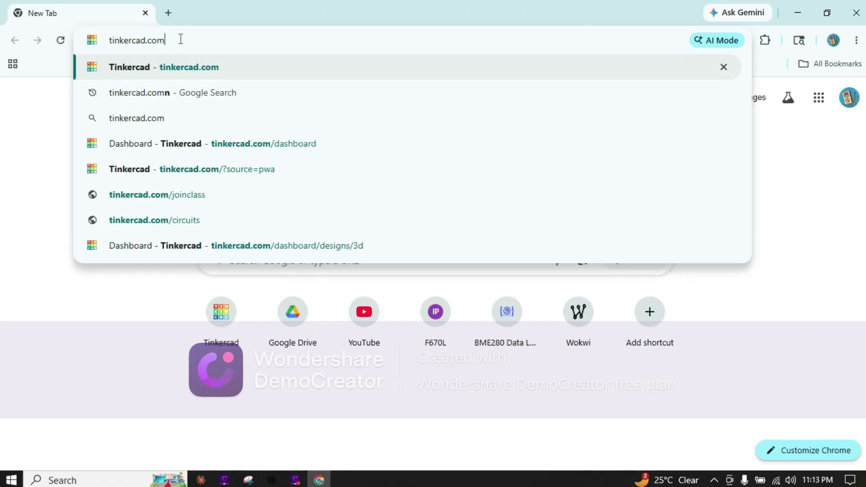
pyautogui.press('Return')
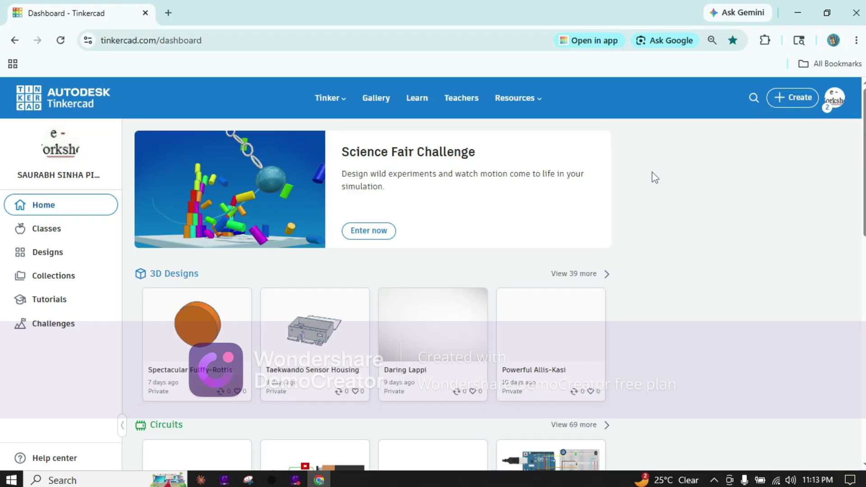
pyautogui.click(795, 105)
pyautogui.click(764, 155)
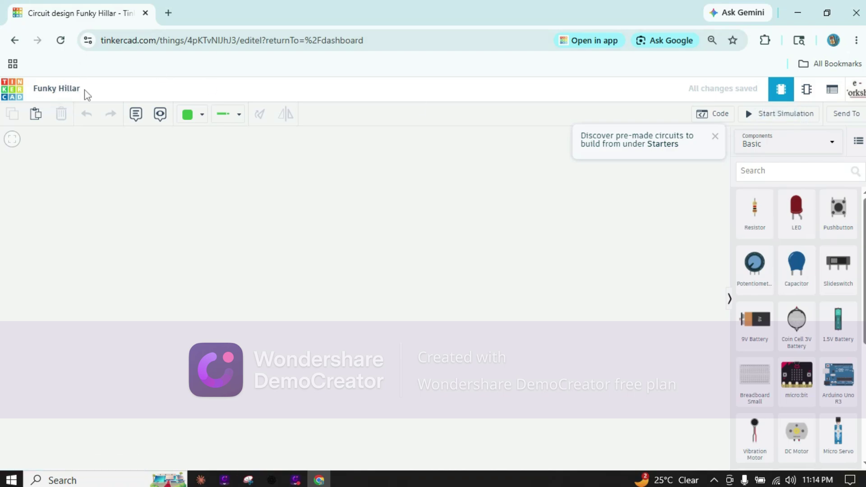
pyautogui.moveTo(84, 89)
pyautogui.mouseDown()
pyautogui.moveTo(51, 93)
pyautogui.moveTo(99, 91)
pyautogui.moveTo(62, 93)
pyautogui.moveTo(80, 93)
pyautogui.mouseUp()
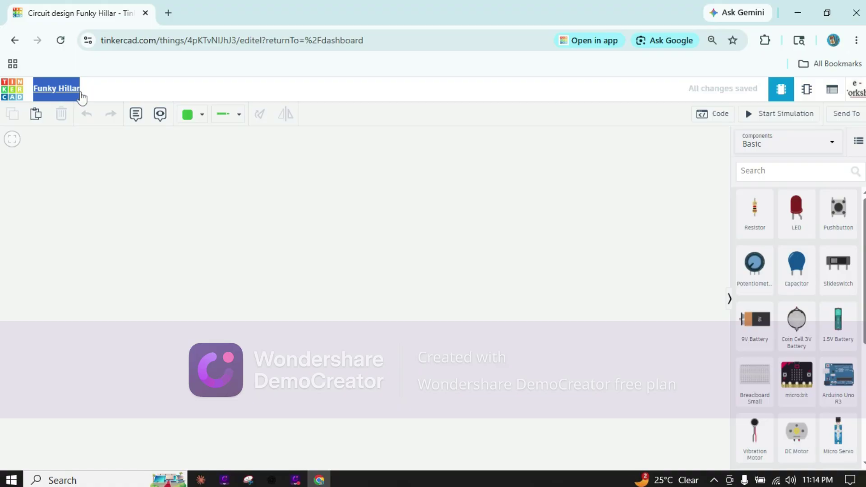
pyautogui.press('e')
pyautogui.press('e')
pyautogui.press('s')
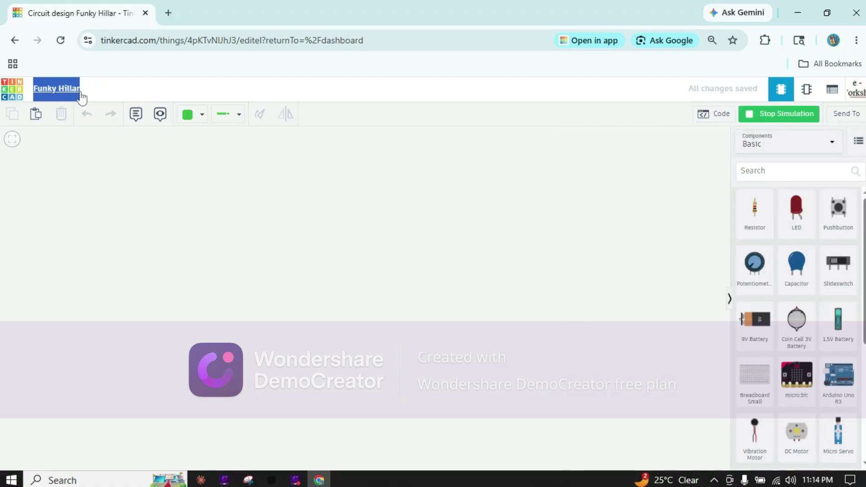
pyautogui.press('s')
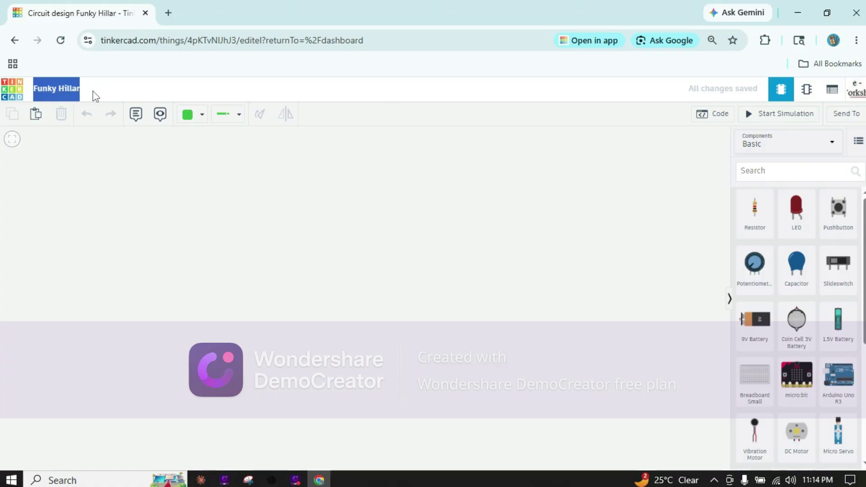
pyautogui.click(93, 93)
# Rename the circuit design as "Series Parallel Circuit".
pyautogui.click(66, 94)
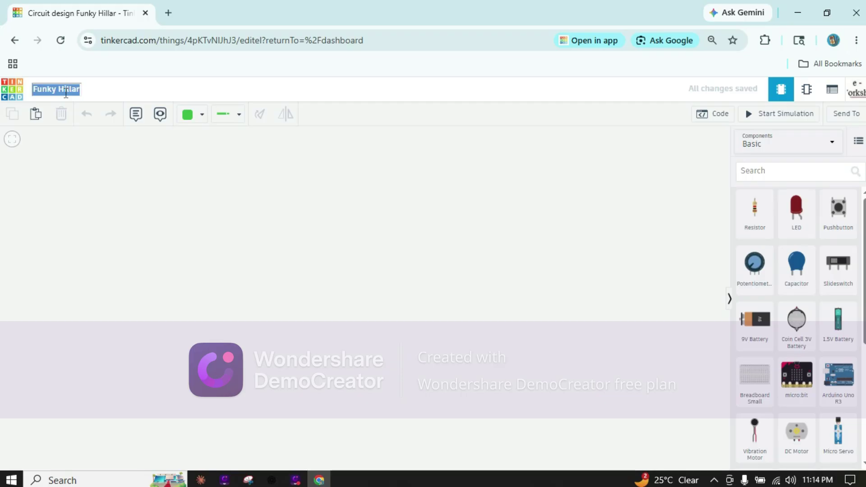
pyautogui.press('BackSpace')
pyautogui.write('Series Parall')
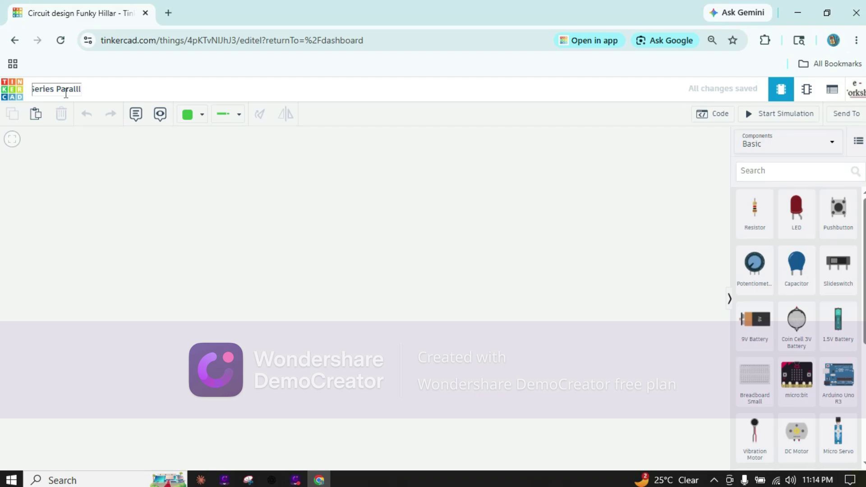
pyautogui.write('el Circuit')
pyautogui.click(260, 214)
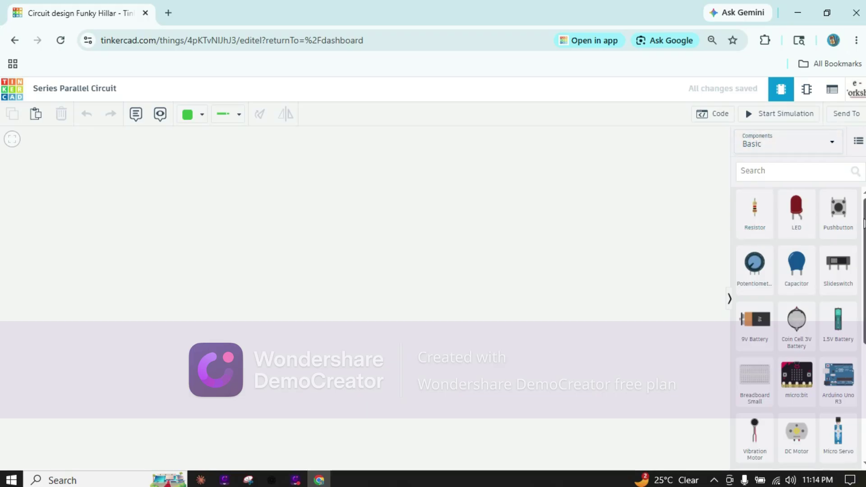
# Browse the basic components, switch the component library to show all components, and look through the full list.
pyautogui.scroll(-4, 864, 223)
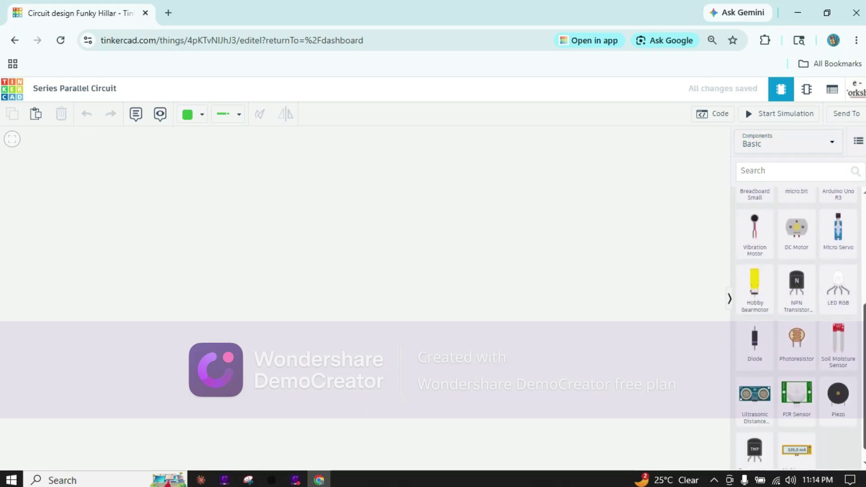
pyautogui.scroll(4, 797, 330)
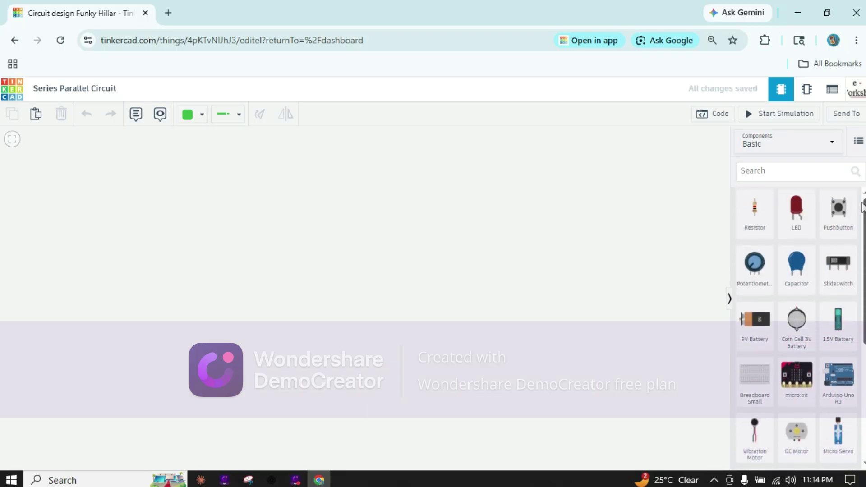
pyautogui.scroll(-4, 797, 329)
pyautogui.scroll(4, 797, 329)
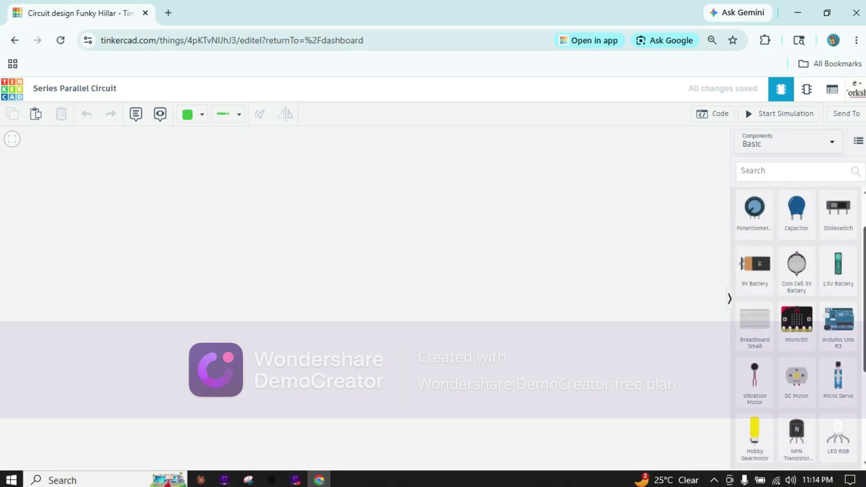
pyautogui.click(770, 149)
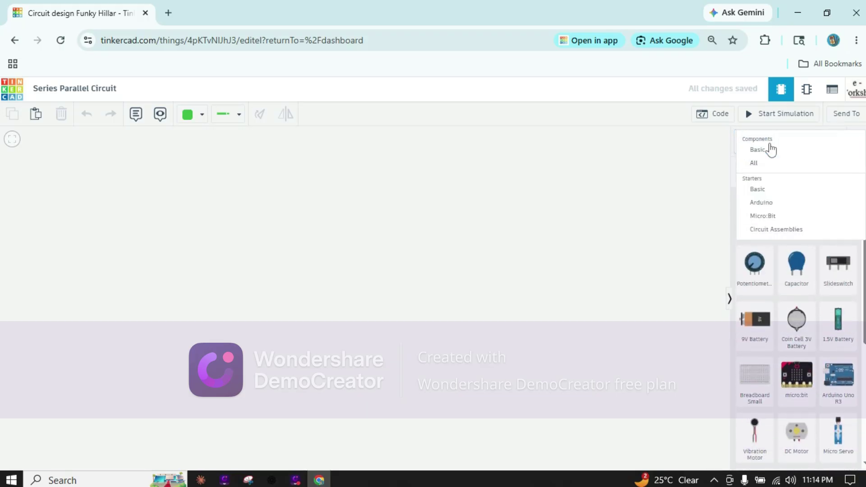
pyautogui.click(773, 169)
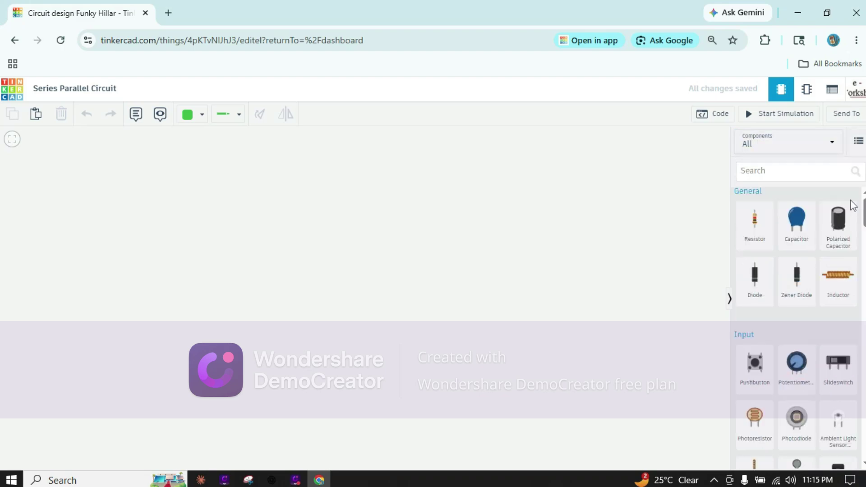
pyautogui.scroll(-10, 796, 329)
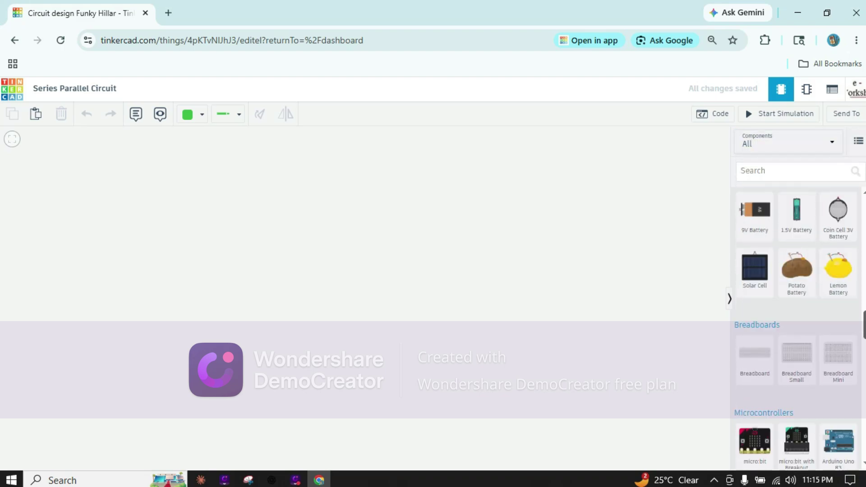
pyautogui.scroll(4, 796, 329)
pyautogui.scroll(6, 796, 316)
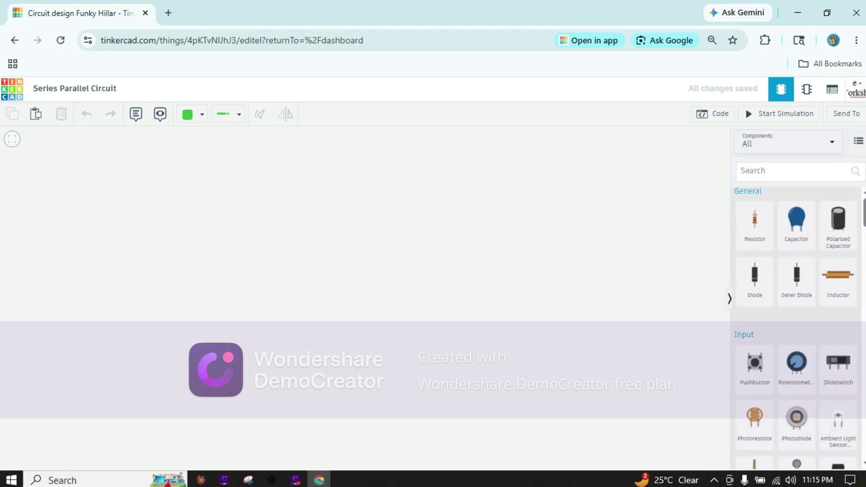
# Search the component library for "bulb" and place two light bulbs side by side on the canvas.
pyautogui.click(777, 171)
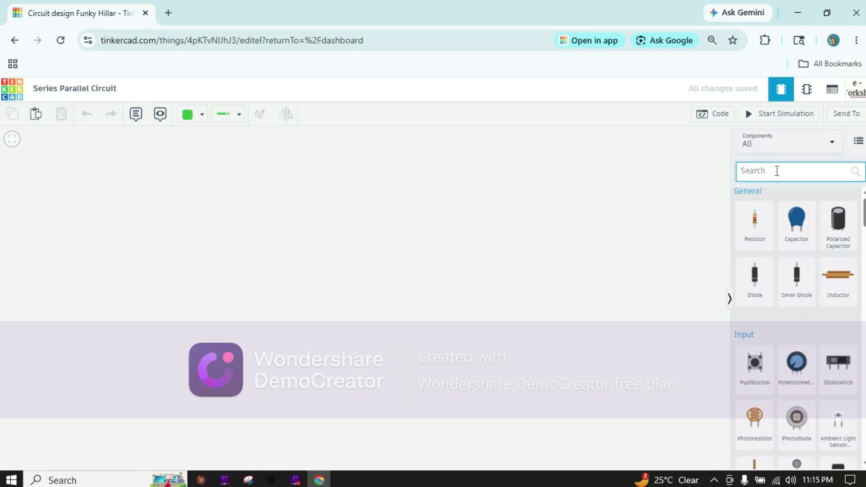
pyautogui.write('bulb')
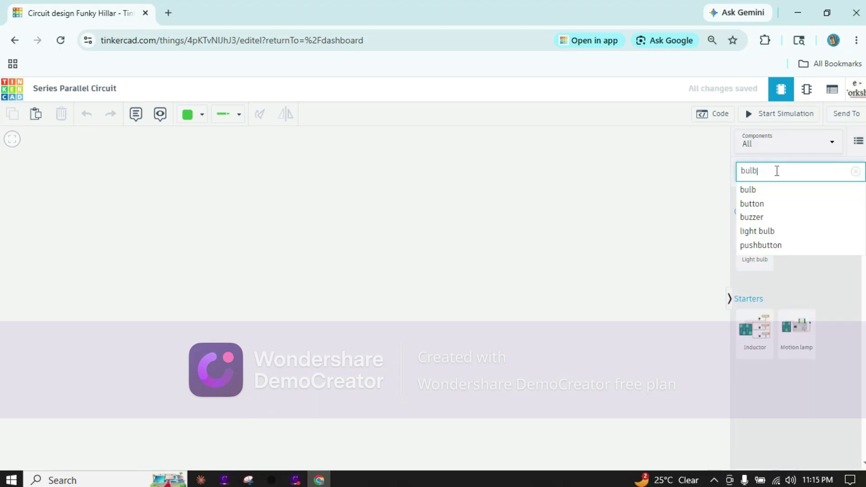
pyautogui.click(762, 248)
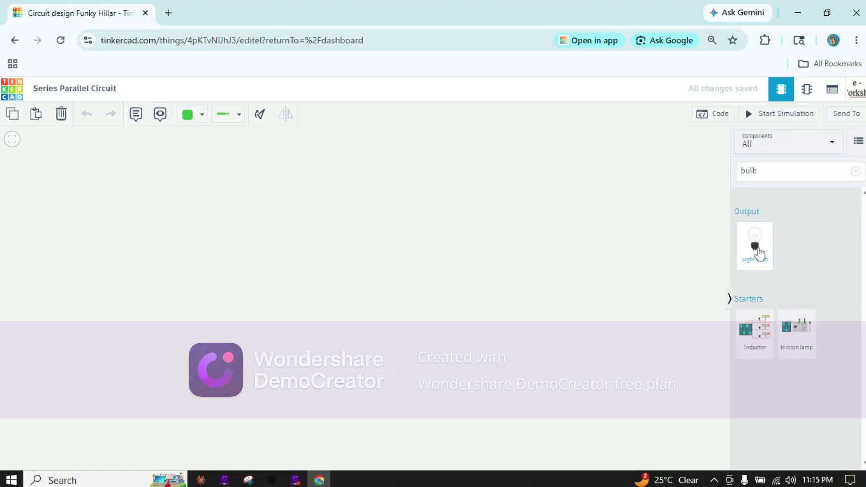
pyautogui.moveTo(750, 253); pyautogui.dragTo(227, 290)
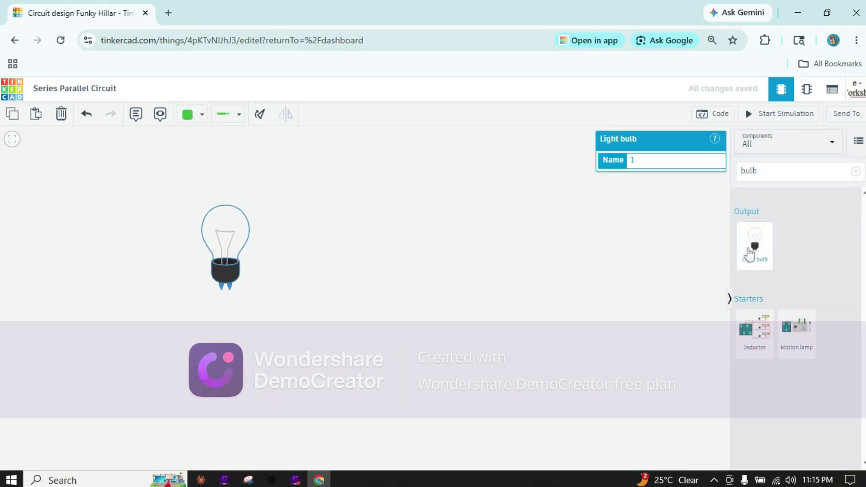
pyautogui.moveTo(756, 251); pyautogui.dragTo(307, 292)
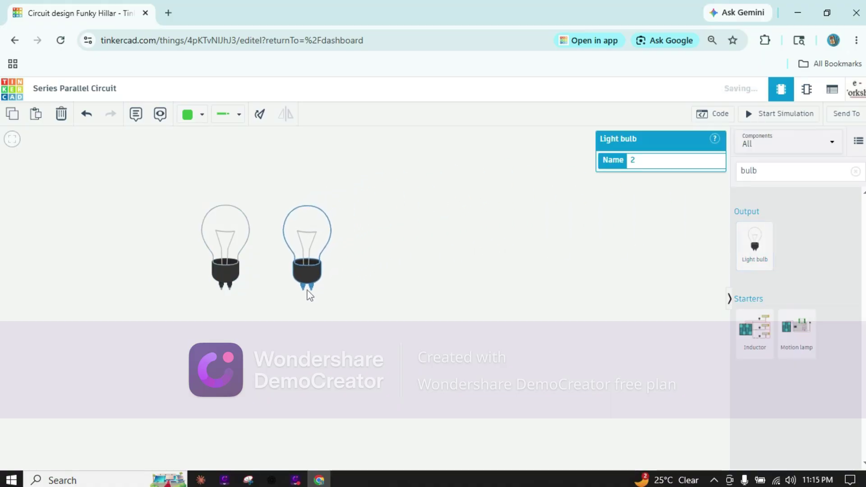
# Search the component library for "switch" and place two slideswitches, one above the other, beside the second bulb.
pyautogui.moveTo(787, 175); pyautogui.dragTo(660, 172)
pyautogui.click(779, 169)
pyautogui.press('BackSpace')
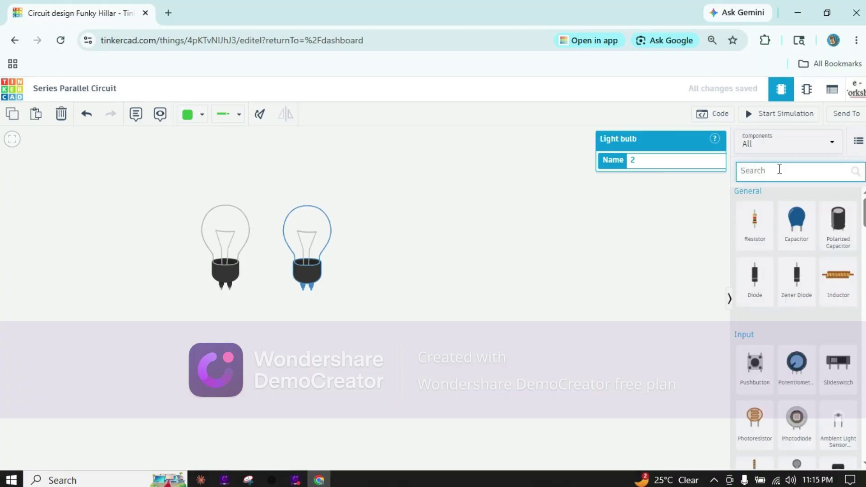
pyautogui.write('switch')
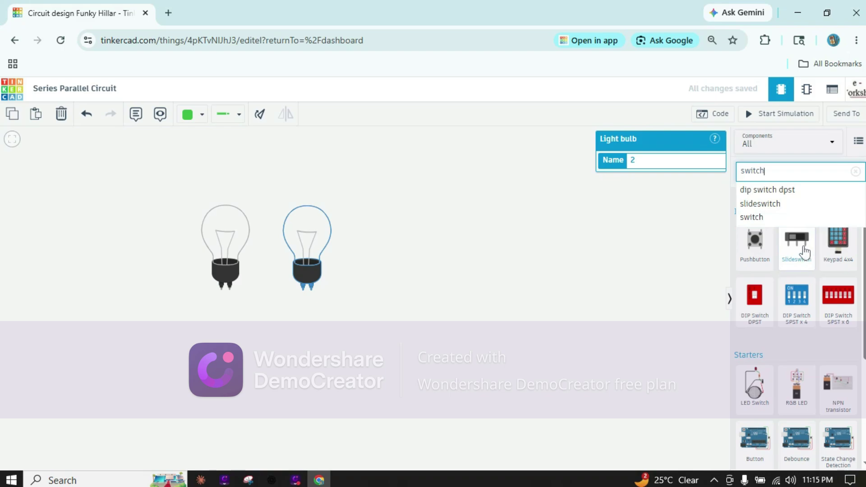
pyautogui.moveTo(805, 252); pyautogui.dragTo(391, 232)
pyautogui.click(427, 240)
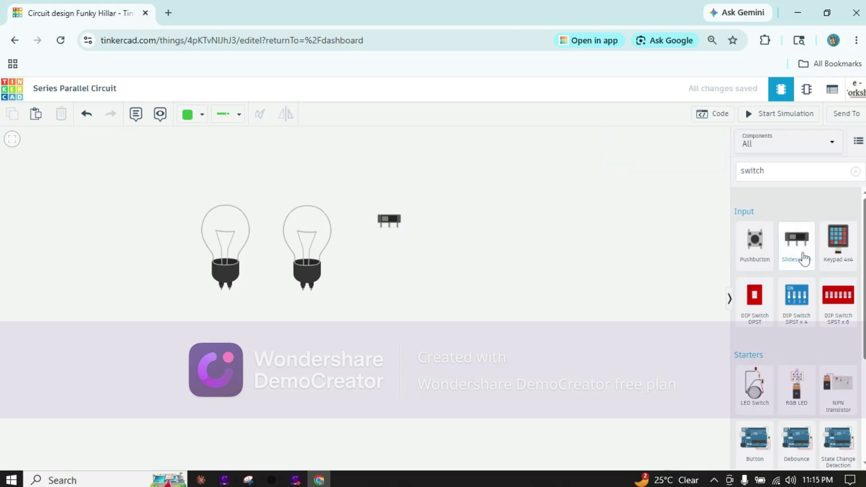
pyautogui.moveTo(804, 258); pyautogui.dragTo(392, 276)
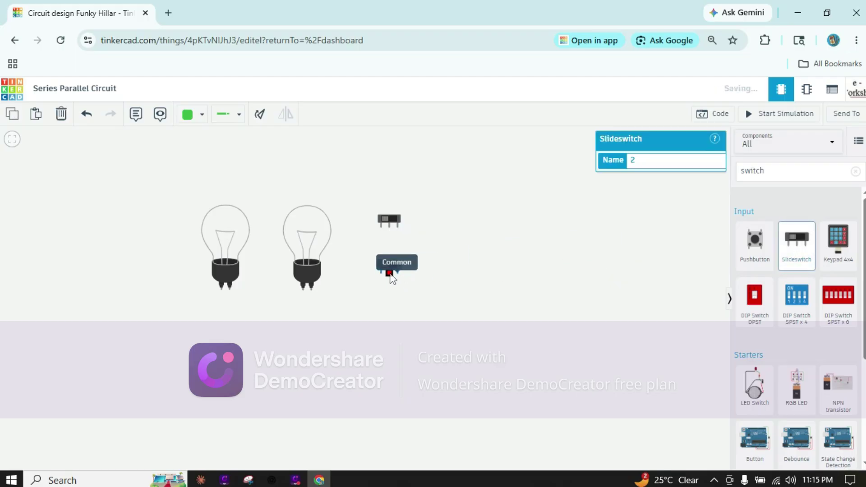
pyautogui.click(520, 249)
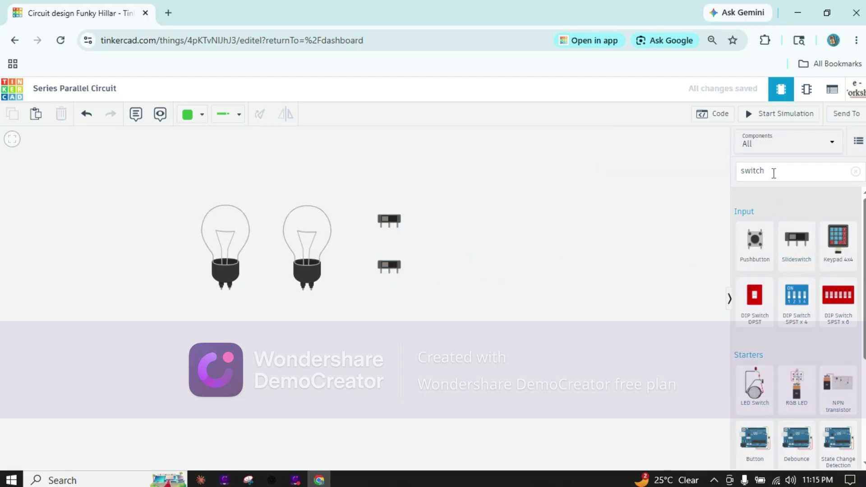
pyautogui.moveTo(774, 173); pyautogui.dragTo(666, 174)
pyautogui.click(666, 174)
pyautogui.press('e')
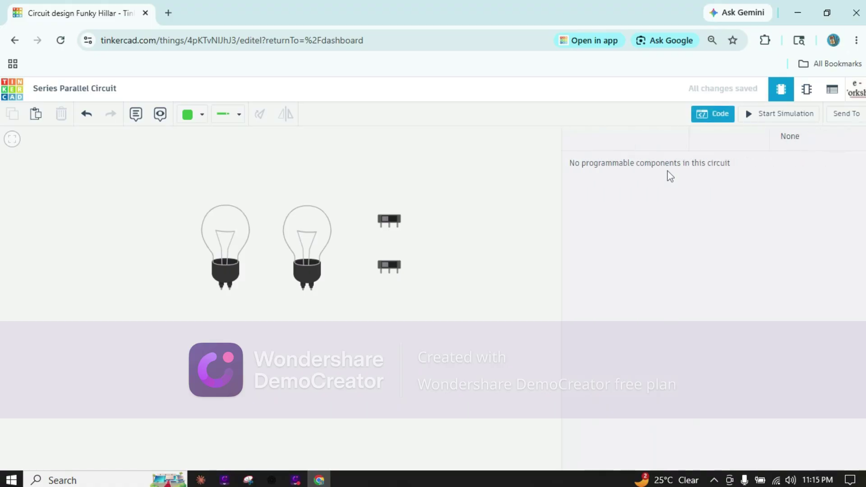
pyautogui.press('e')
# Search the component library for "battery" and place a 9V battery below and to the right of the slideswitches.
pyautogui.click(798, 172)
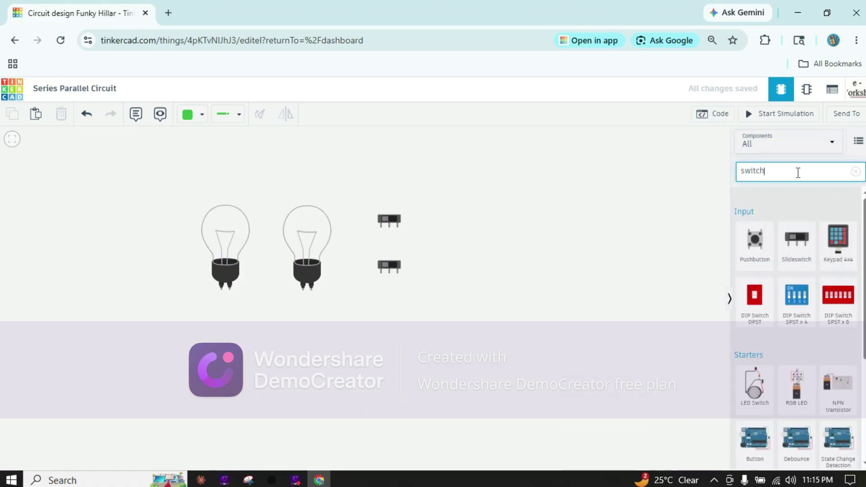
pyautogui.press('BackSpace')
pyautogui.press('BackSpace')
pyautogui.press('BackSpace')
pyautogui.press('BackSpace')
pyautogui.press('BackSpace')
pyautogui.press('BackSpace')
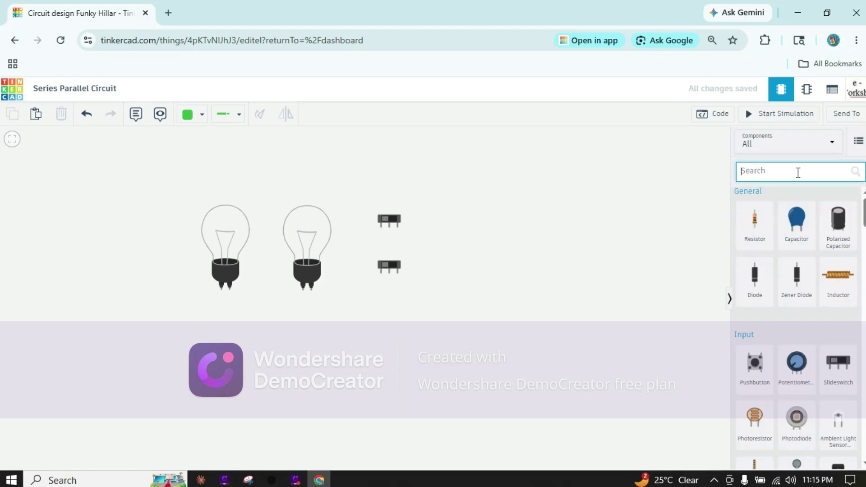
pyautogui.write('battery')
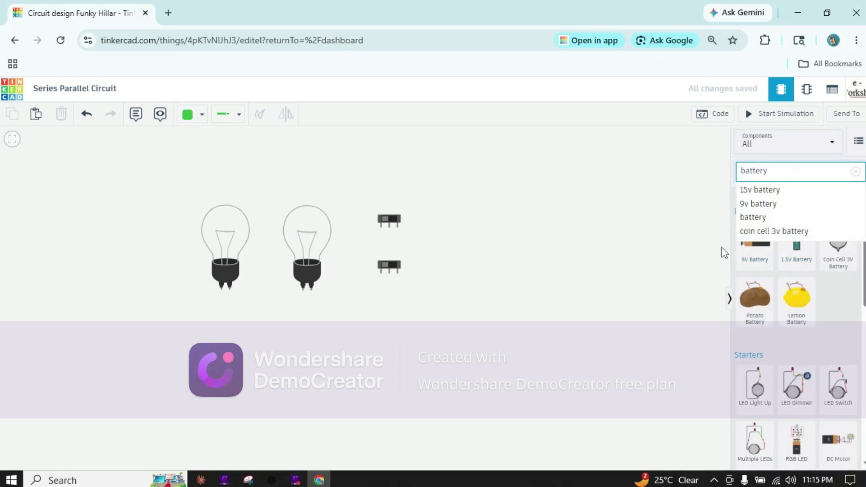
pyautogui.click(702, 247)
pyautogui.moveTo(754, 239); pyautogui.dragTo(446, 351)
pyautogui.click(562, 229)
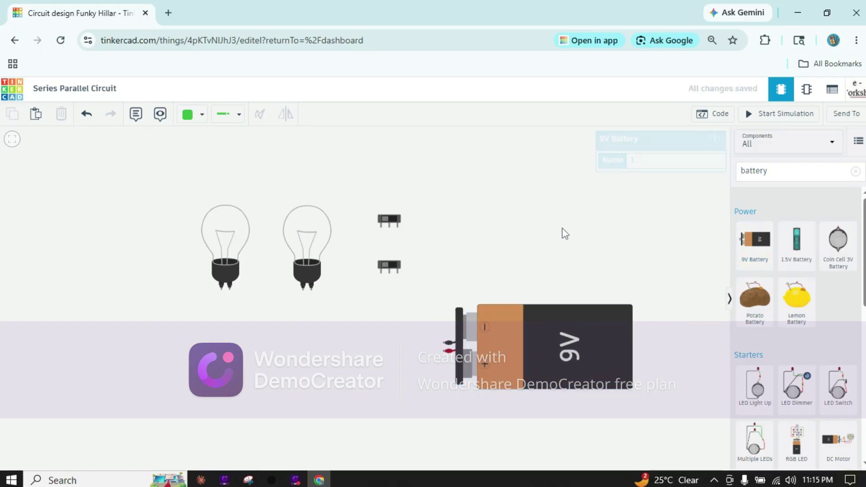
# Rotate the first light bulb so its terminals face right and place it in the upper-left part of the canvas.
pyautogui.moveTo(239, 241); pyautogui.dragTo(86, 209)
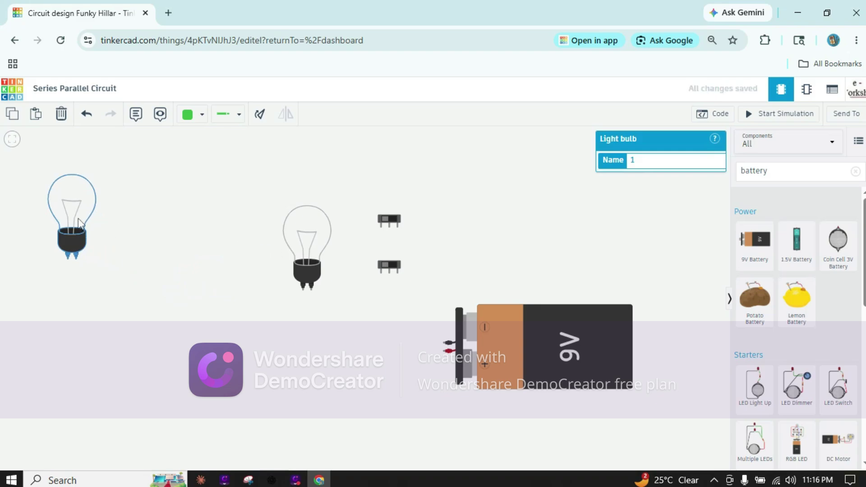
pyautogui.press('r')
pyautogui.press('r')
pyautogui.press('r')
pyautogui.press('r')
pyautogui.press('r')
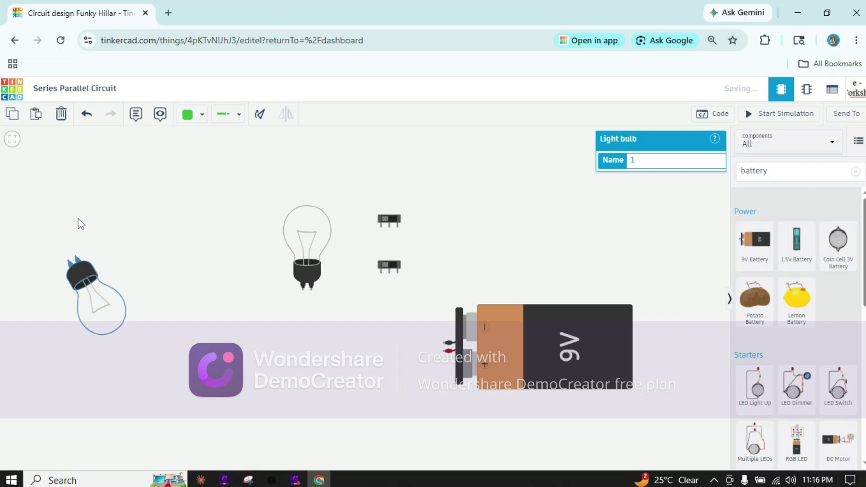
pyautogui.press('r')
pyautogui.press('r')
pyautogui.press('r')
pyautogui.press('r')
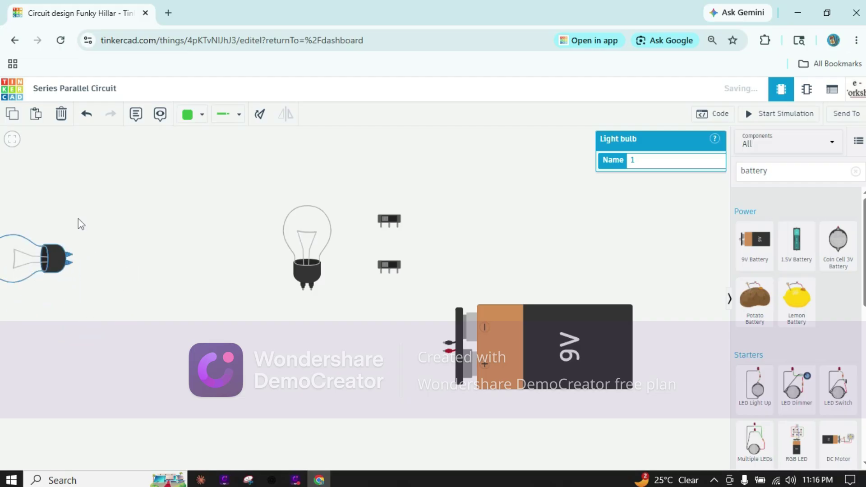
pyautogui.moveTo(34, 256); pyautogui.dragTo(204, 210)
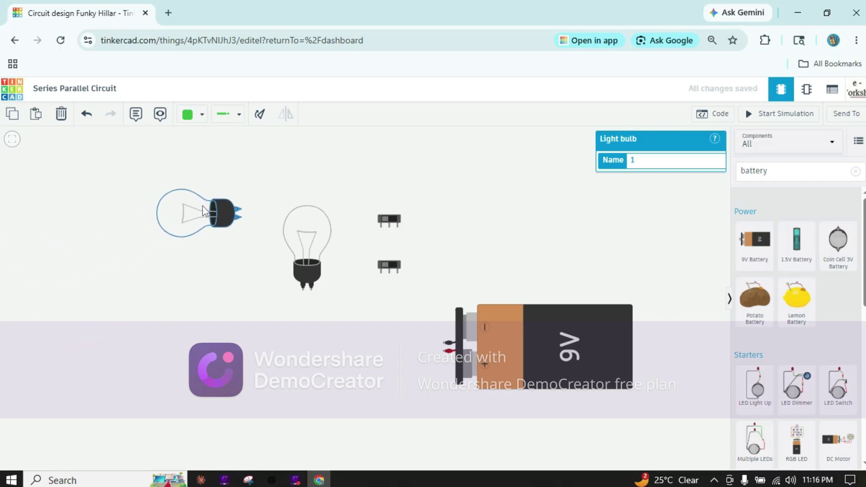
# Rotate the second light bulb so its terminals face right and place it directly below the first bulb.
pyautogui.click(304, 239)
pyautogui.press('r')
pyautogui.press('r')
pyautogui.press('r')
pyautogui.press('r')
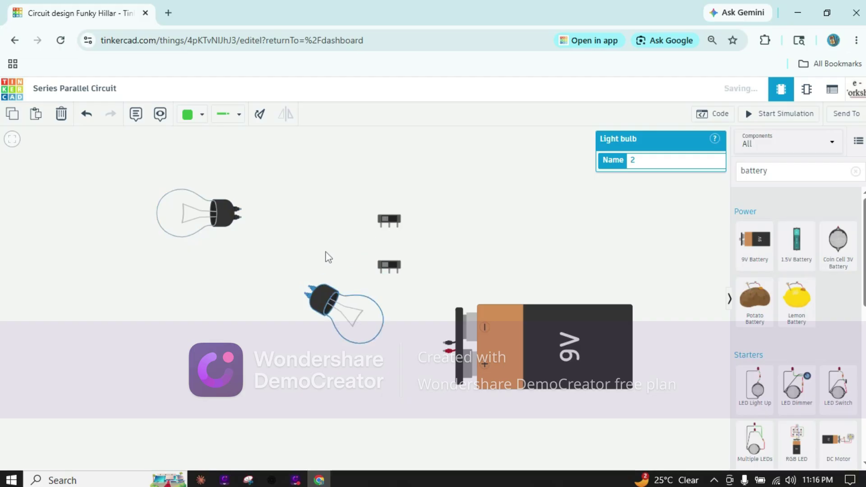
pyautogui.press('r')
pyautogui.press('r')
pyautogui.press('r')
pyautogui.press('r')
pyautogui.press('r')
pyautogui.moveTo(285, 283); pyautogui.dragTo(220, 292)
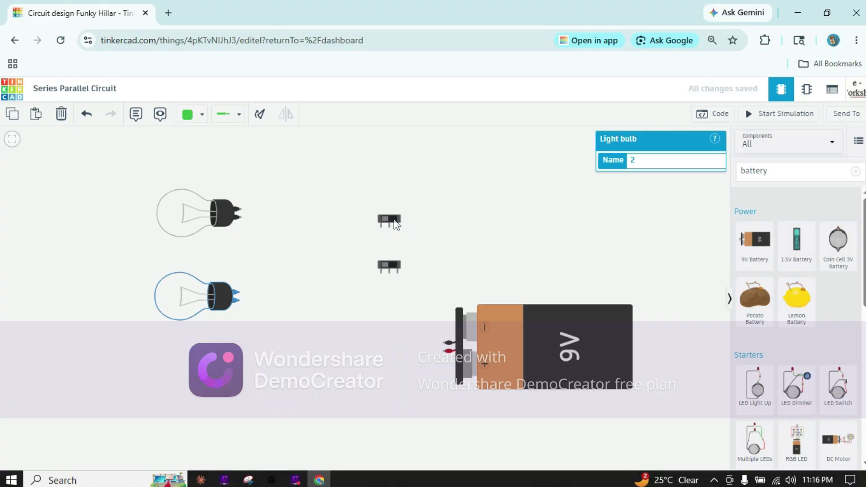
# Rotate the first slideswitch upright with its pins facing right and place it just above the upper bulb's base.
pyautogui.moveTo(395, 224); pyautogui.dragTo(351, 192)
pyautogui.press('r')
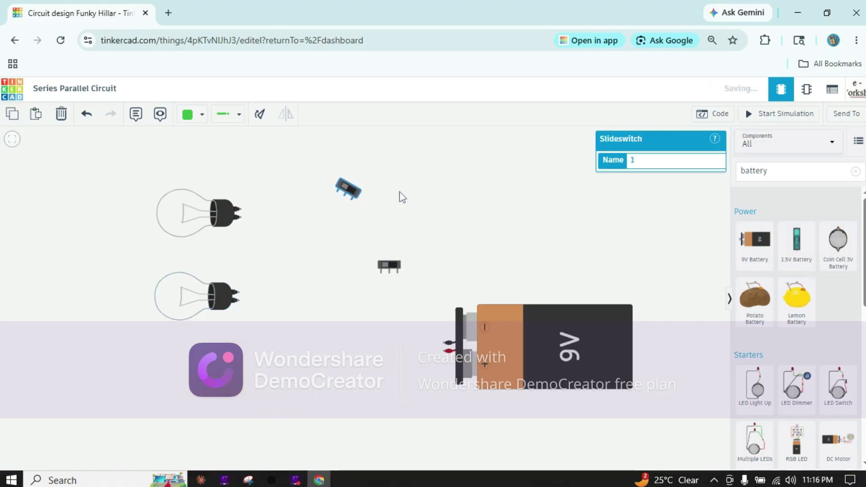
pyautogui.press('r')
pyautogui.press('r')
pyautogui.press('r')
pyautogui.press('r')
pyautogui.press('r')
pyautogui.press('r')
pyautogui.press('r')
pyautogui.press('r')
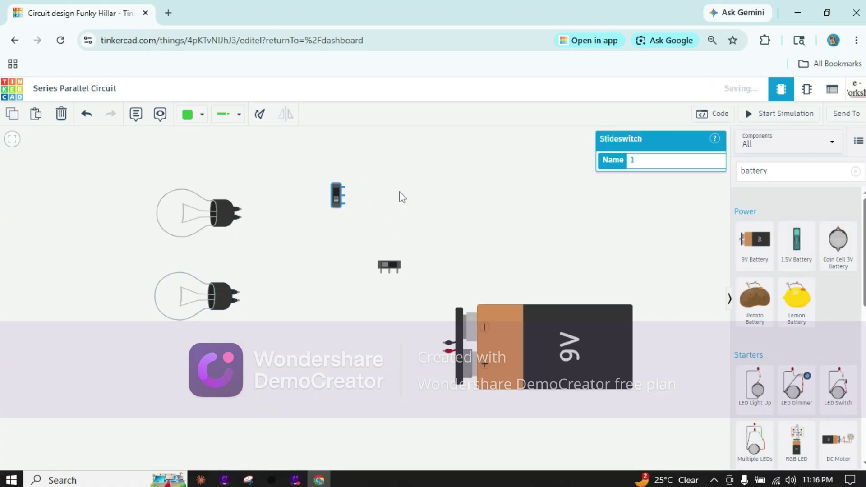
pyautogui.moveTo(336, 197); pyautogui.dragTo(239, 171)
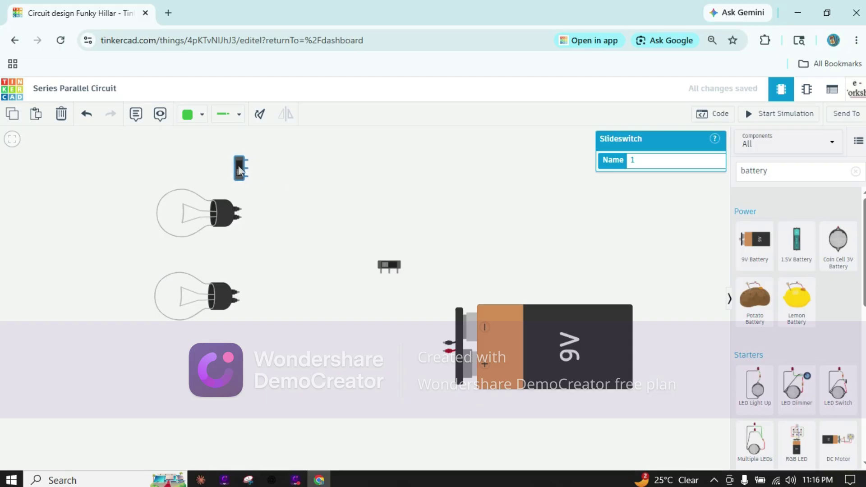
# Rotate the second slideswitch upright with pins facing right, place it between the two bulbs, and align the first slideswitch above it.
pyautogui.click(395, 268)
pyautogui.press('r')
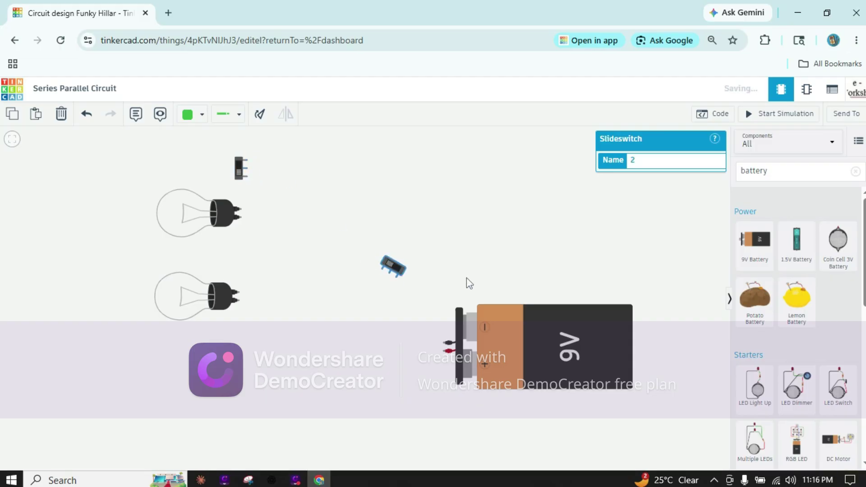
pyautogui.press('r')
pyautogui.press('r')
pyautogui.press('r')
pyautogui.press('r')
pyautogui.press('r')
pyautogui.press('r')
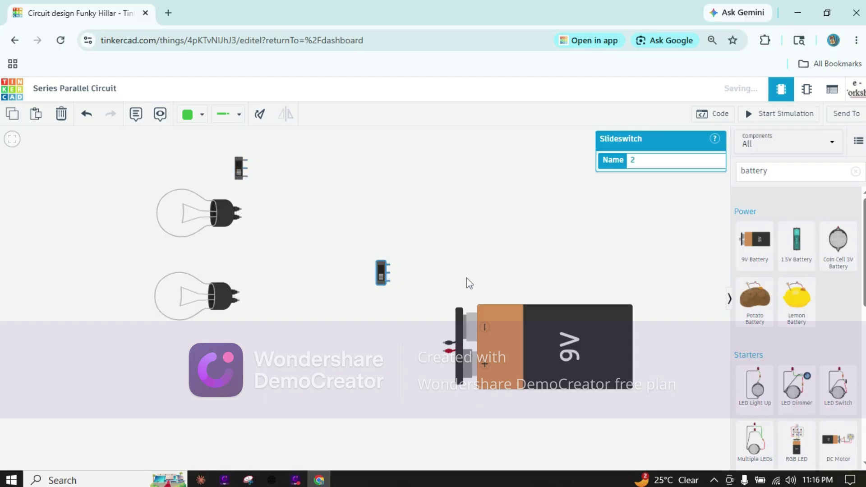
pyautogui.moveTo(382, 273); pyautogui.dragTo(232, 256)
pyautogui.click(320, 250)
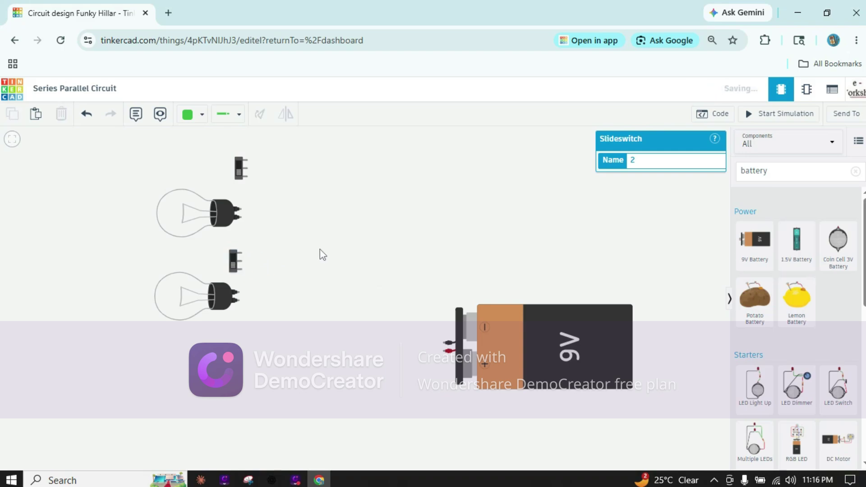
pyautogui.moveTo(237, 163); pyautogui.dragTo(235, 169)
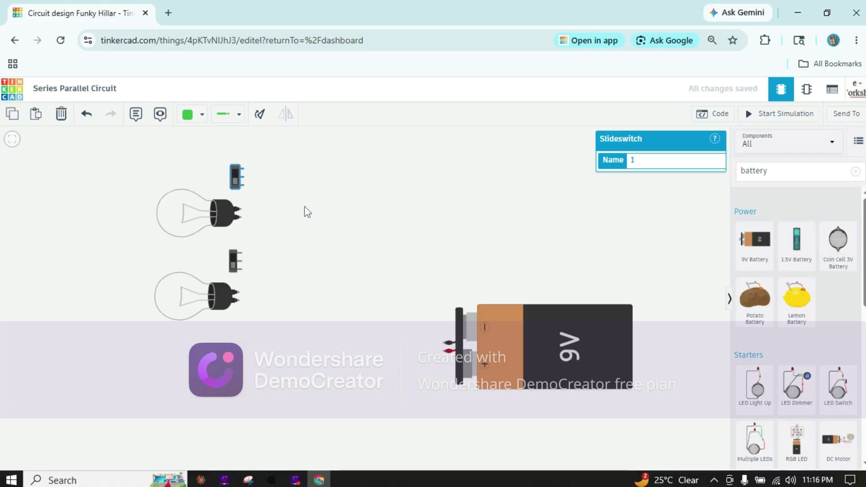
# Run the simulation, slide the upper slideswitch to its other position, and stop the simulation.
pyautogui.scroll(2, 307, 212)
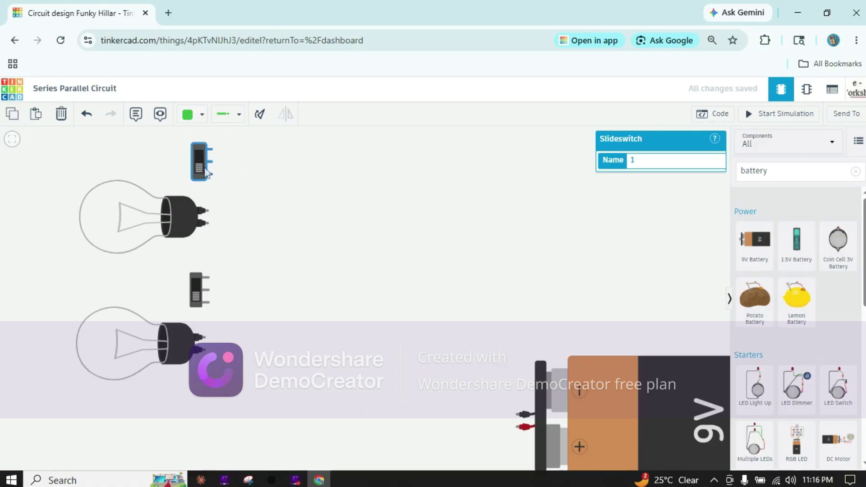
pyautogui.click(766, 114)
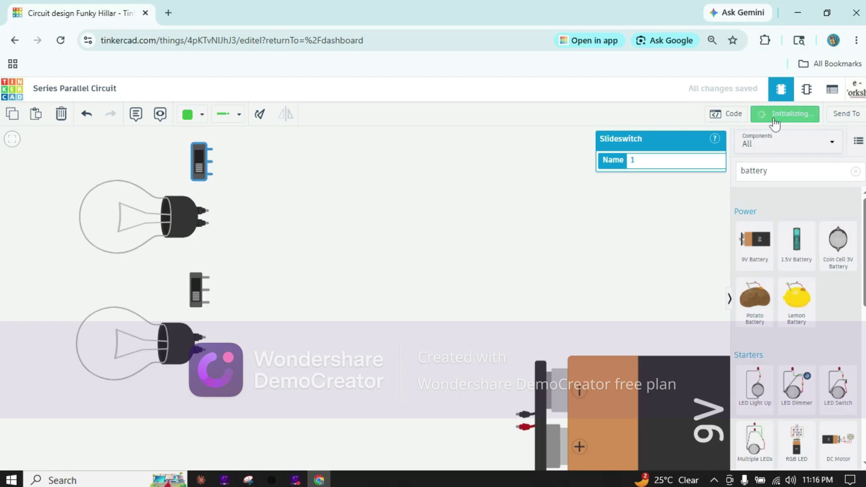
pyautogui.click(200, 170)
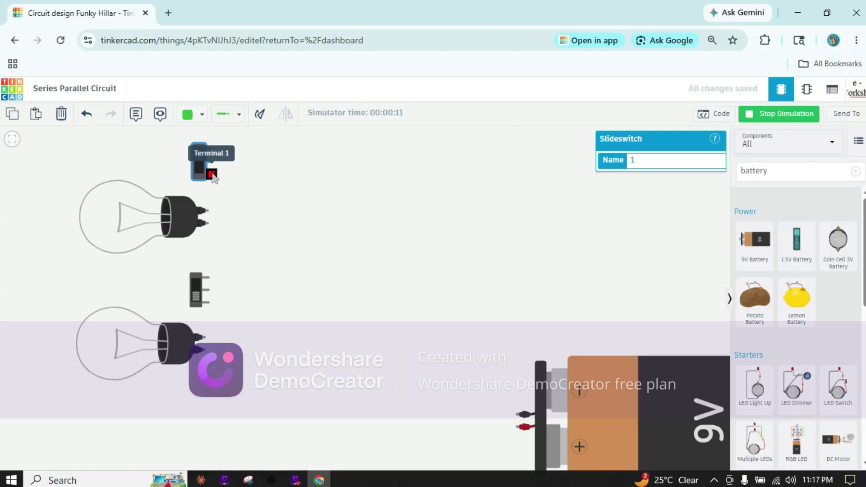
pyautogui.click(778, 120)
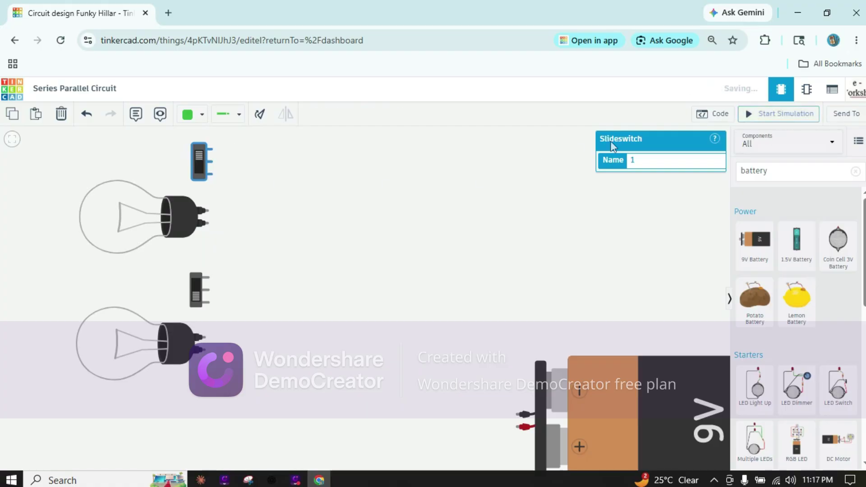
pyautogui.click(252, 227)
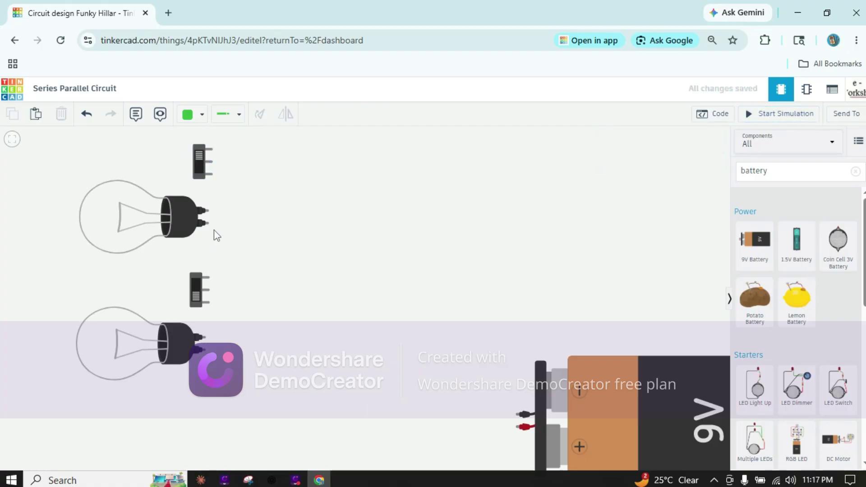
# Wire Terminal 1 of the upper slideswitch to Terminal 2 of the upper bulb and shift the switch to straighten the wire.
pyautogui.click(211, 174)
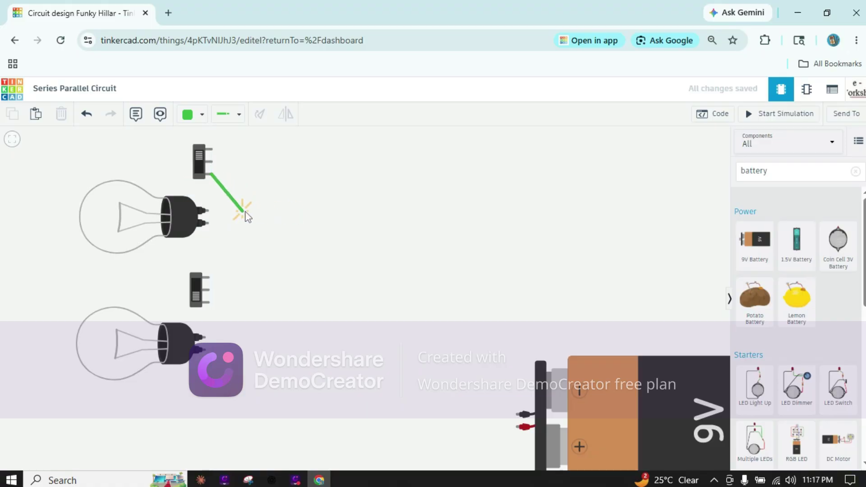
pyautogui.click(212, 210)
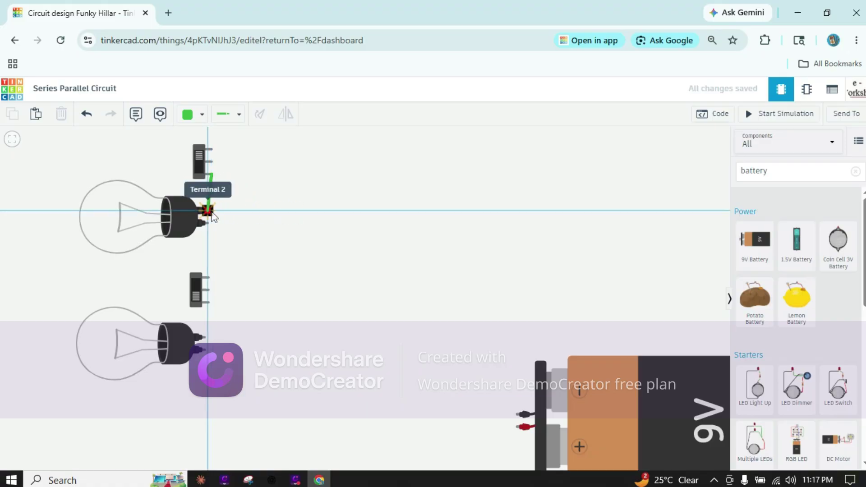
pyautogui.click(212, 210)
pyautogui.click(201, 179)
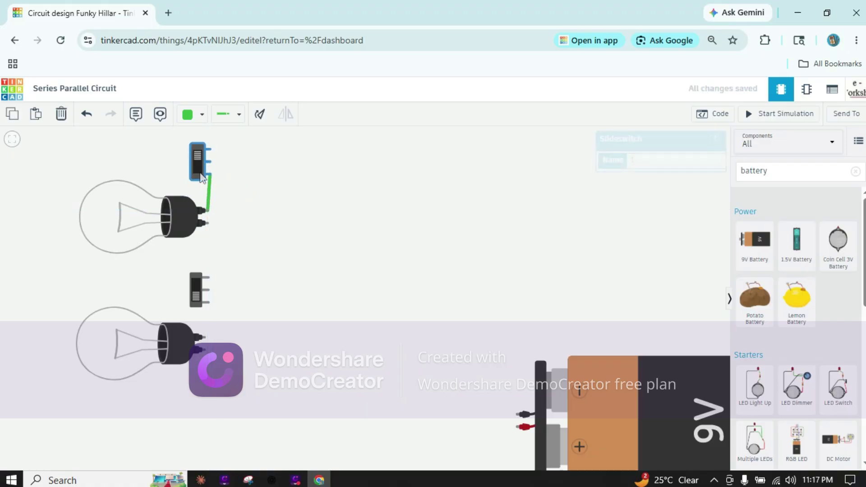
pyautogui.moveTo(201, 180); pyautogui.dragTo(198, 177)
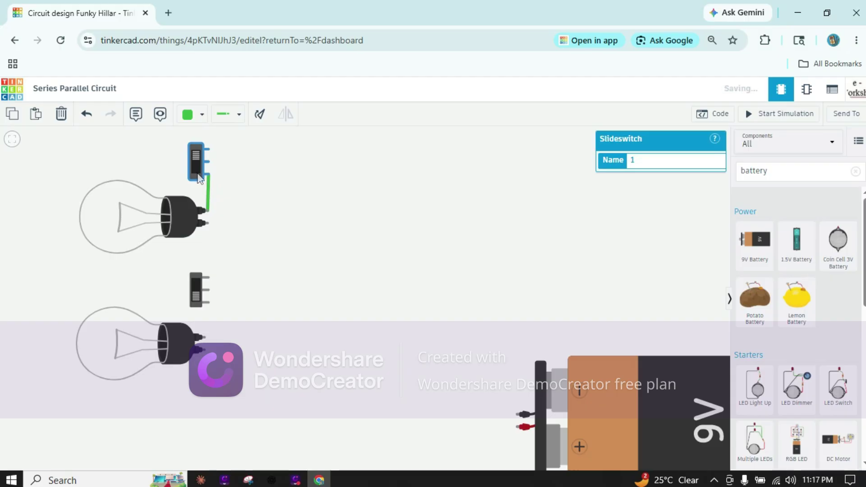
pyautogui.click(286, 213)
# Wire Terminal 1 of the upper bulb to the Common pin of the lower slideswitch, bending the wire around the switch's top pin.
pyautogui.click(210, 225)
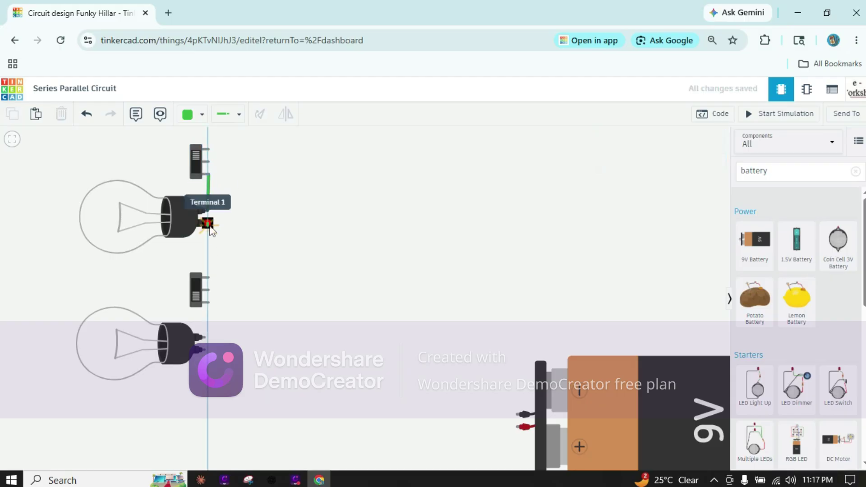
pyautogui.click(208, 264)
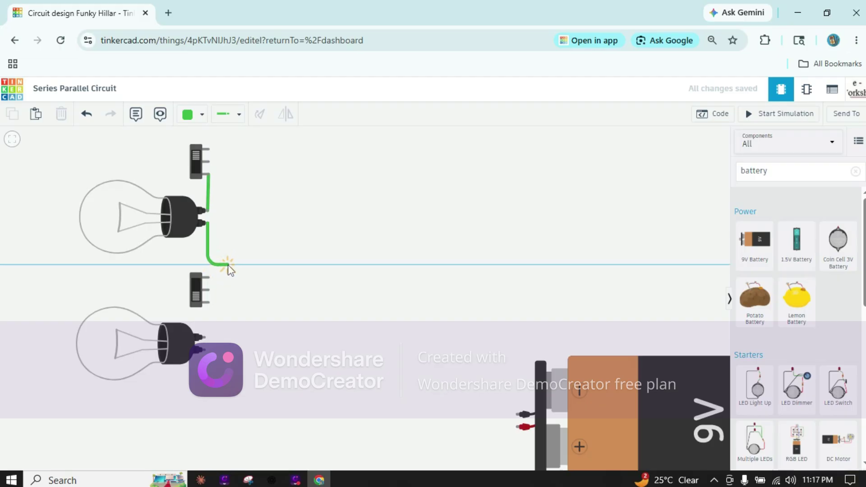
pyautogui.click(228, 265)
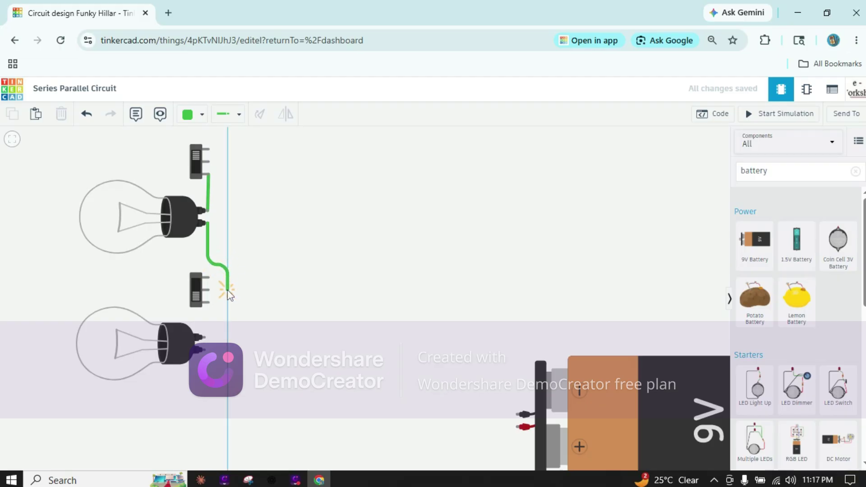
pyautogui.click(227, 290)
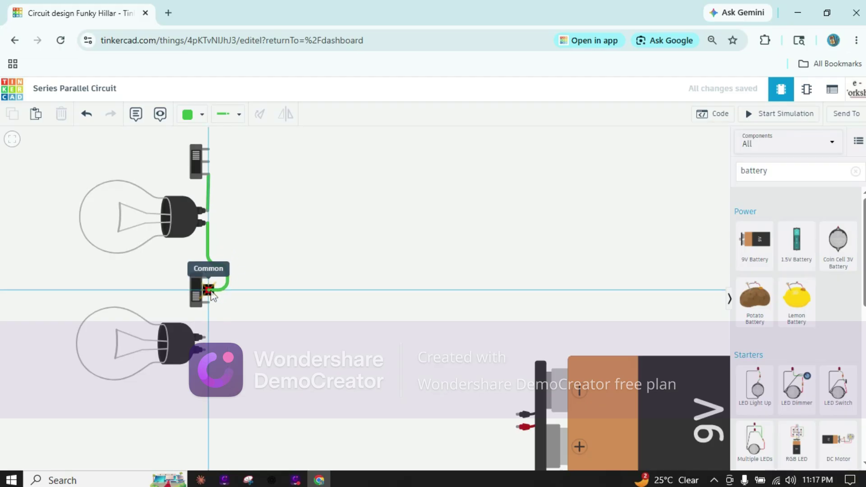
pyautogui.click(208, 290)
pyautogui.click(276, 289)
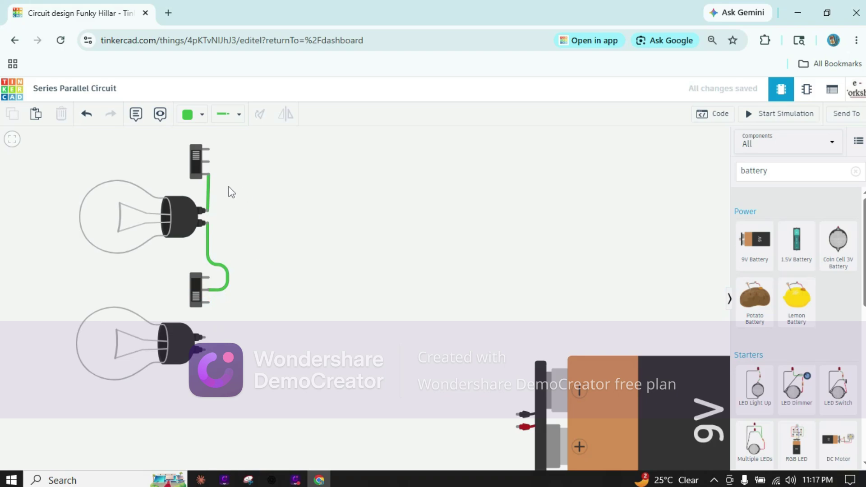
# Wire Terminal 1 of the lower slideswitch to the lower bulb's upper terminal and shift the bulb to straighten the wire.
pyautogui.click(209, 301)
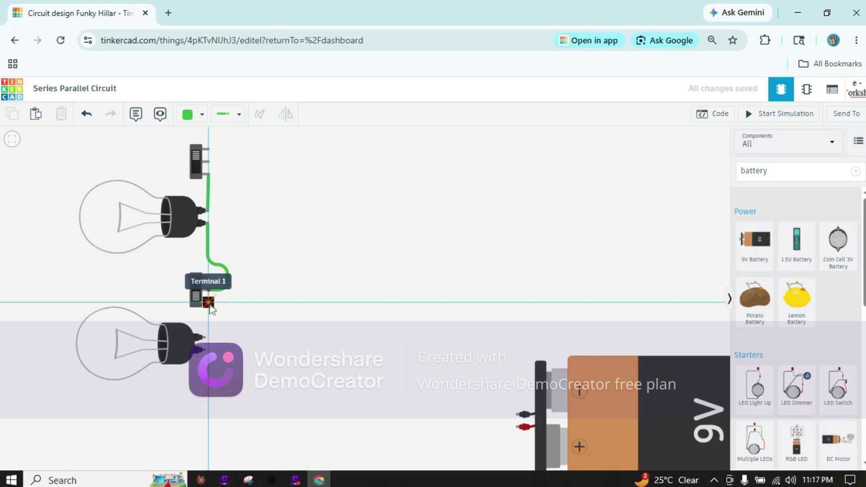
pyautogui.click(204, 337)
pyautogui.click(183, 342)
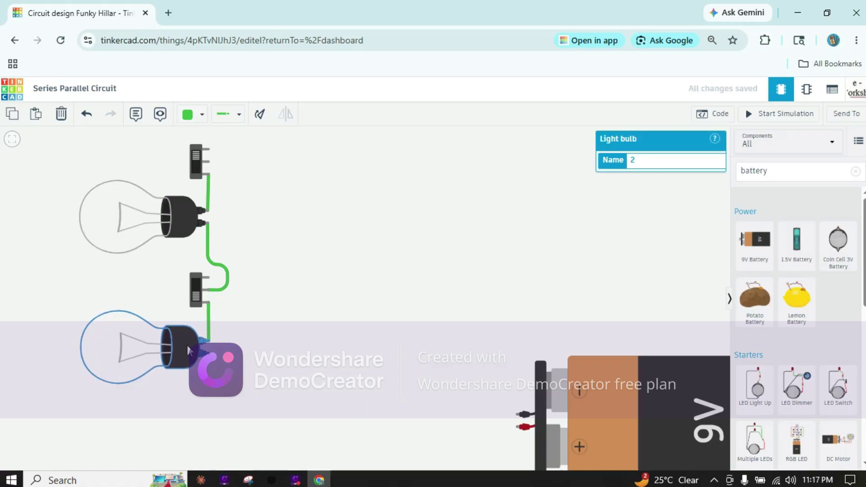
pyautogui.click(292, 342)
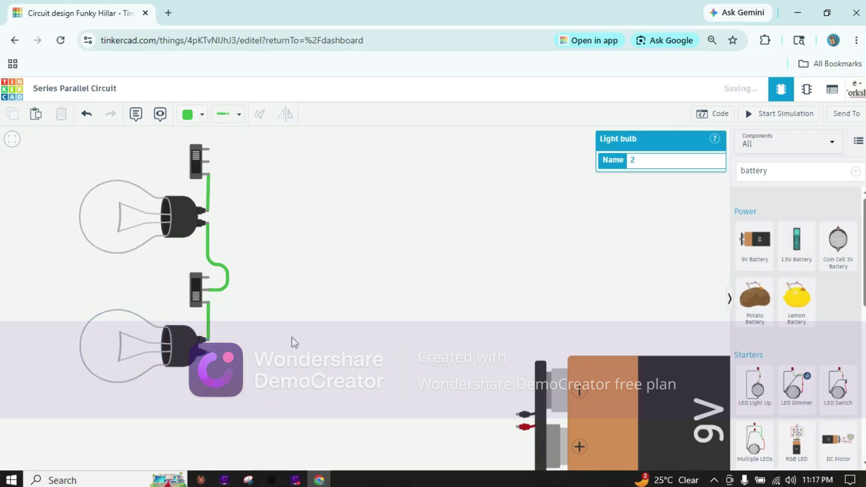
# Wire the lower bulb's lower terminal to the 9V battery's red positive lead and align the wire's bend at right angles.
pyautogui.click(215, 359)
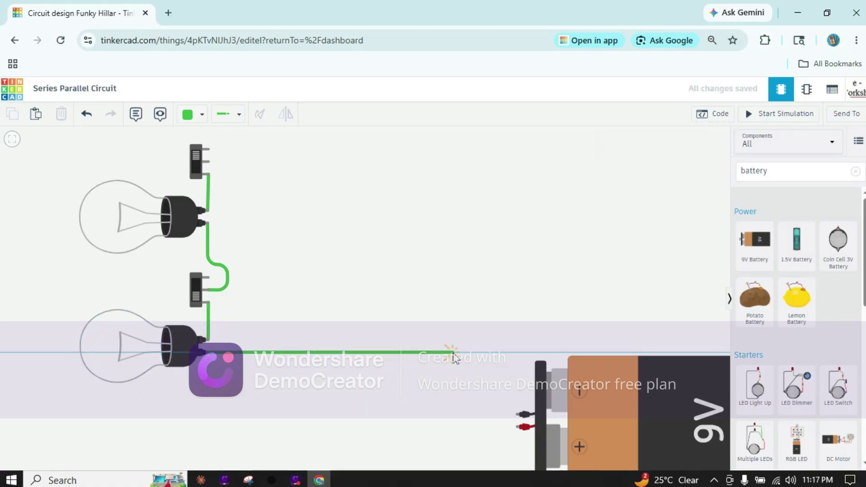
pyautogui.click(450, 352)
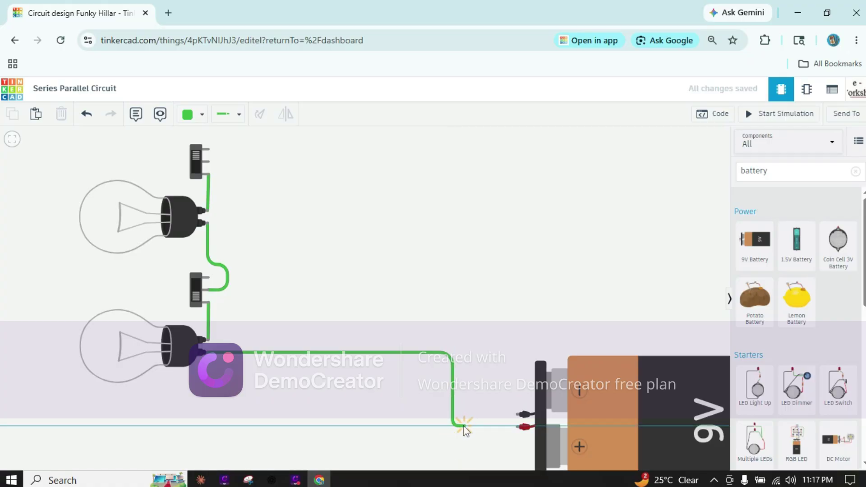
pyautogui.click(523, 426)
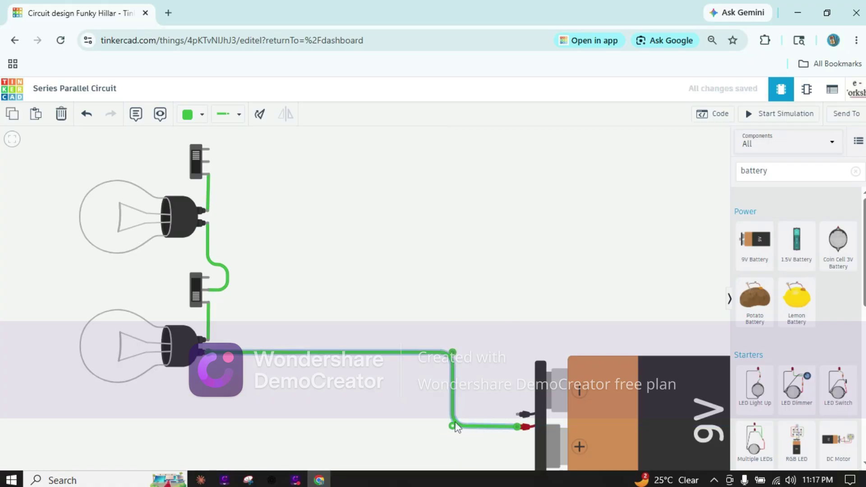
pyautogui.moveTo(456, 430); pyautogui.dragTo(456, 428)
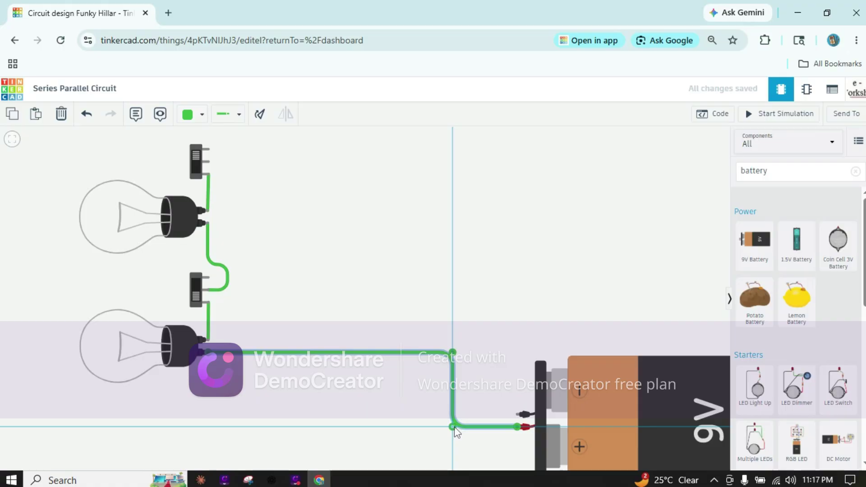
pyautogui.moveTo(456, 431); pyautogui.dragTo(456, 431)
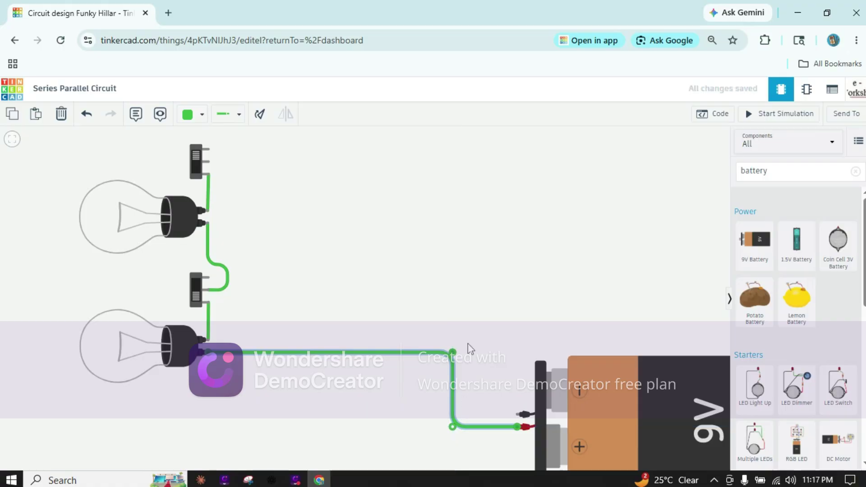
# Wire the 9V battery's negative lead to the upper slideswitch's Common pin, routing it with right-angle bends and straightening the corner near the switch.
pyautogui.click(477, 321)
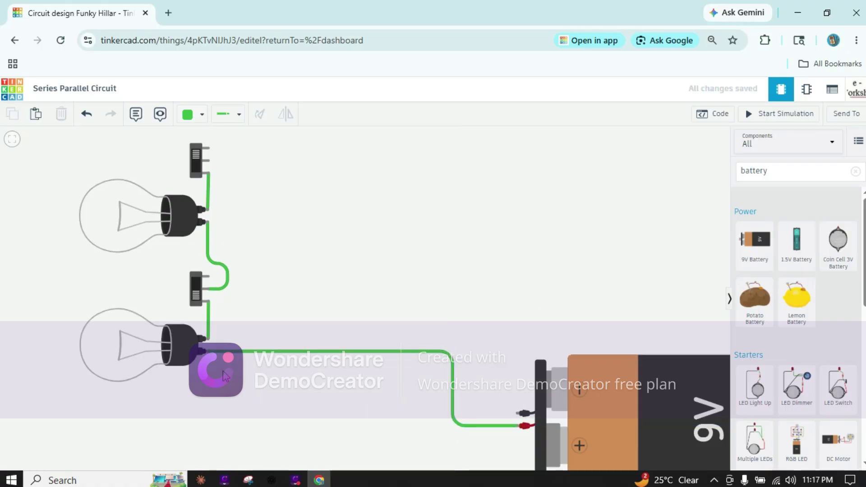
pyautogui.click(523, 414)
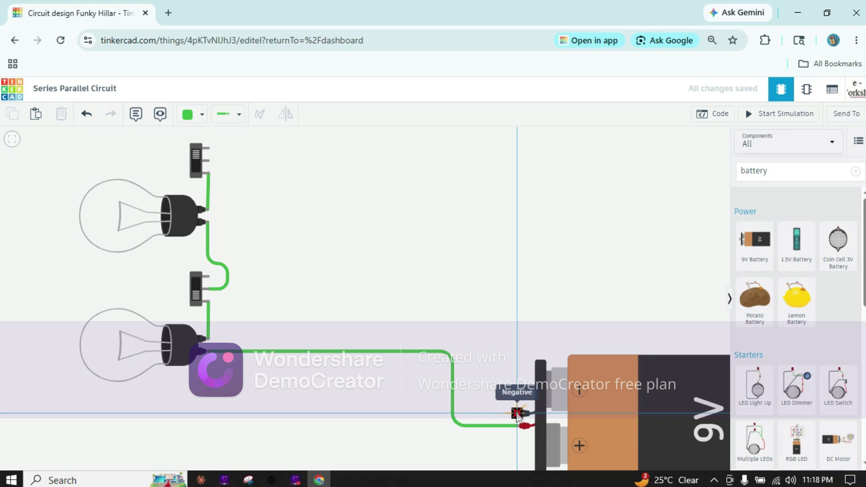
pyautogui.click(469, 413)
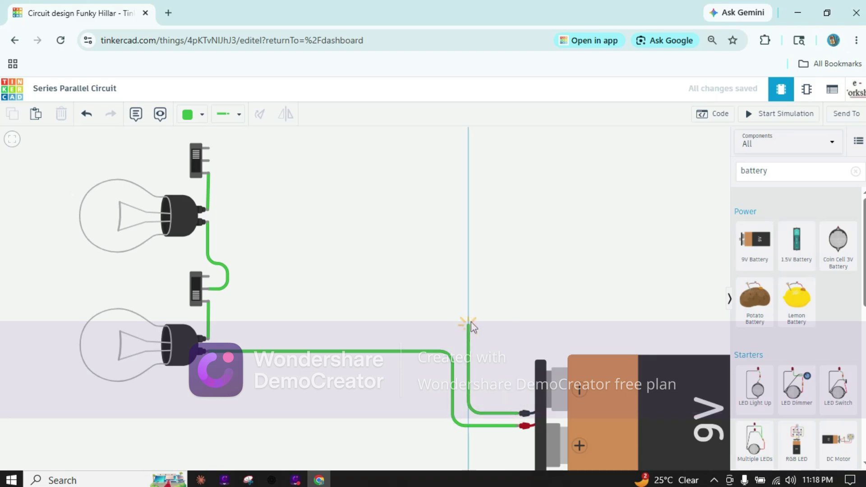
pyautogui.click(469, 327)
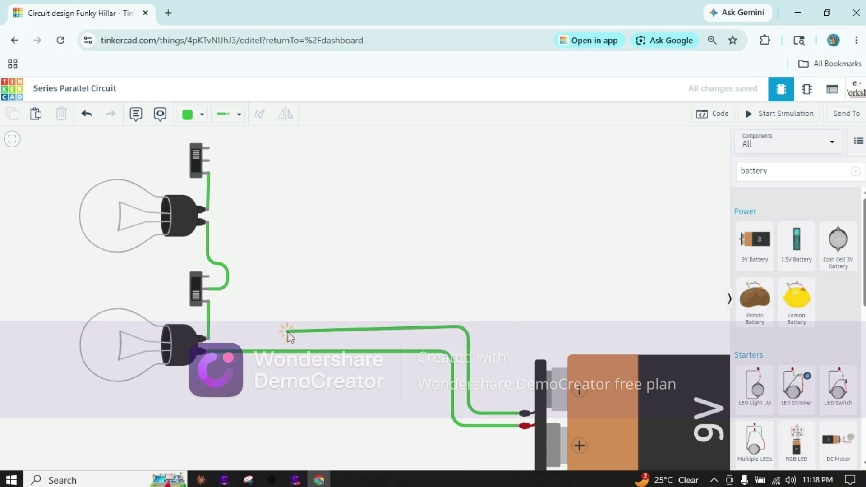
pyautogui.click(267, 326)
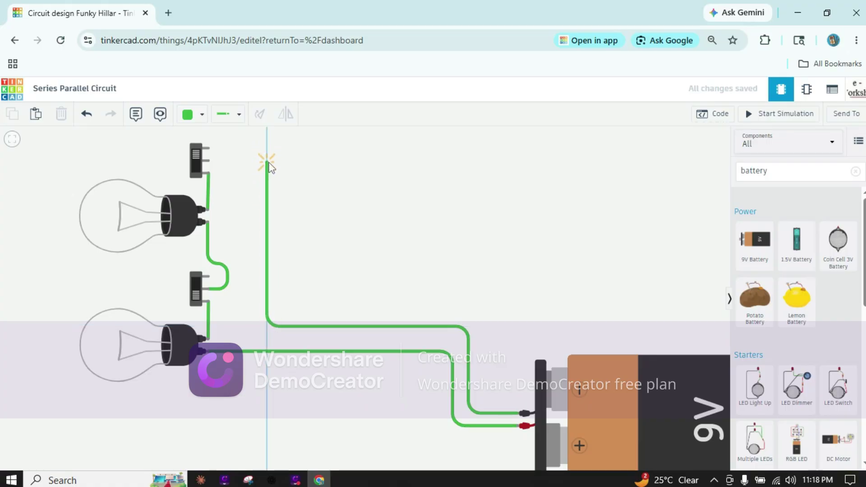
pyautogui.click(267, 162)
pyautogui.click(208, 162)
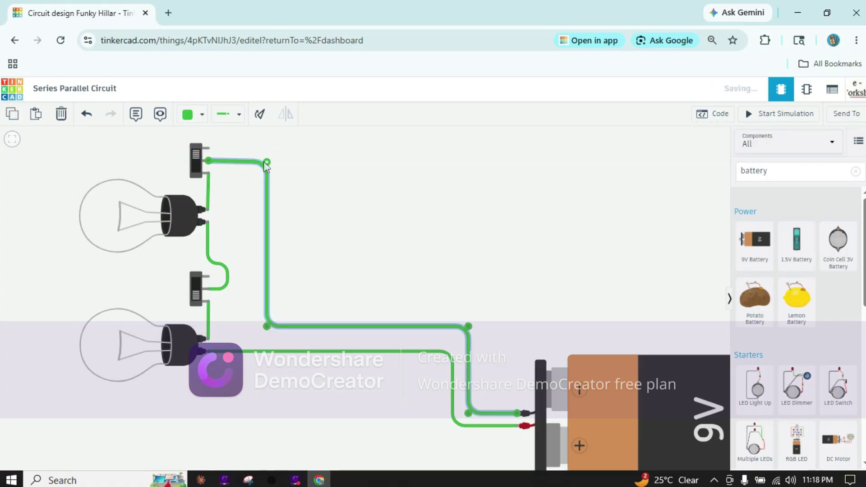
pyautogui.moveTo(269, 164); pyautogui.dragTo(271, 165)
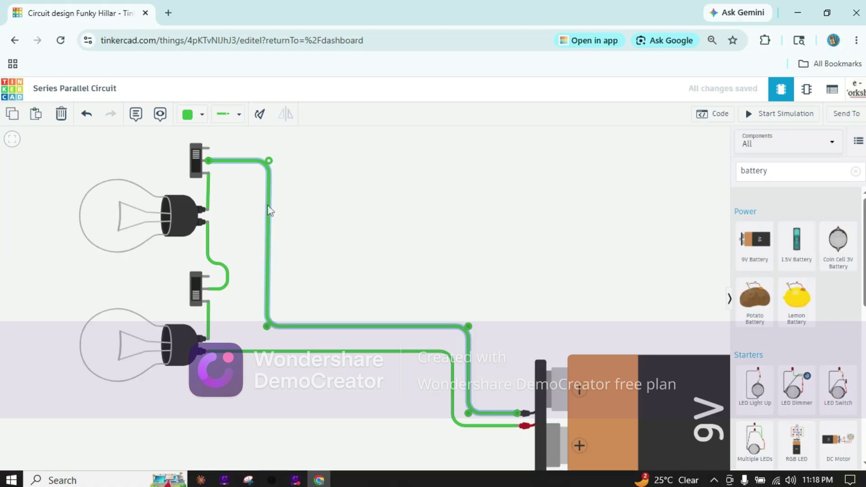
pyautogui.click(313, 195)
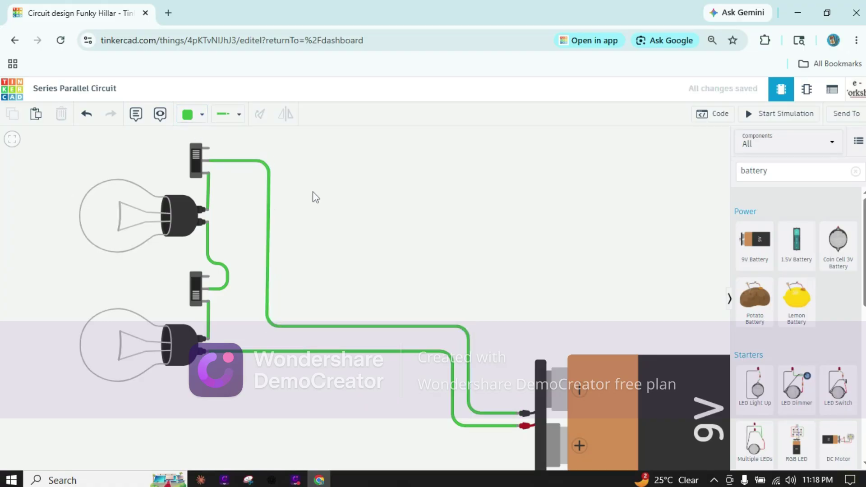
# Change the color of the wire between the battery's negative lead and the upper slideswitch to black.
pyautogui.click(271, 209)
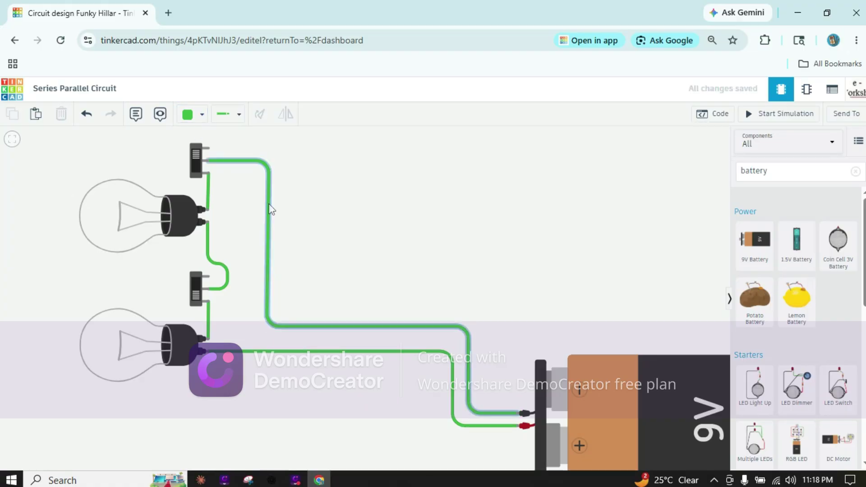
pyautogui.click(202, 115)
pyautogui.click(212, 147)
pyautogui.click(394, 192)
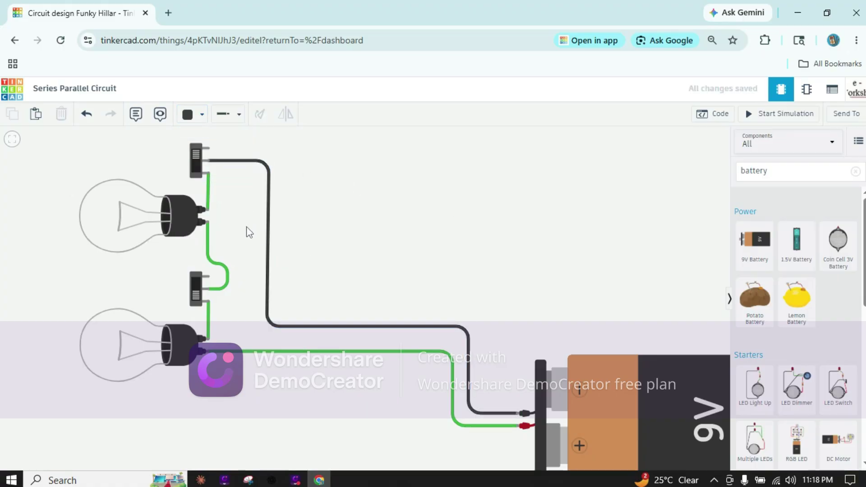
# Simulate the series circuit, toggling both slideswitches on and off to test the bulbs, and stop the simulation.
pyautogui.click(778, 116)
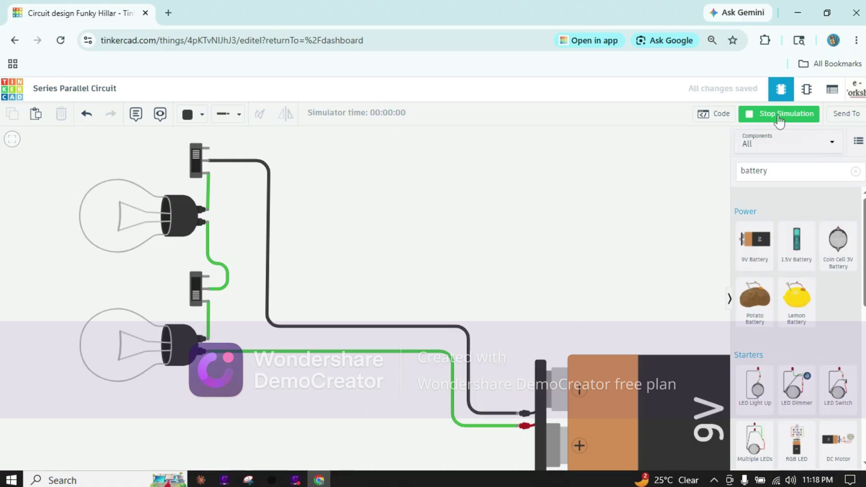
pyautogui.click(195, 301)
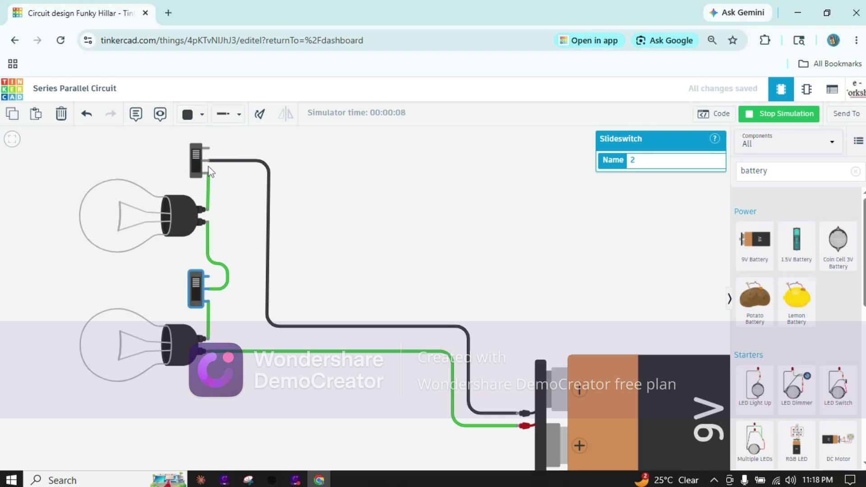
pyautogui.click(196, 158)
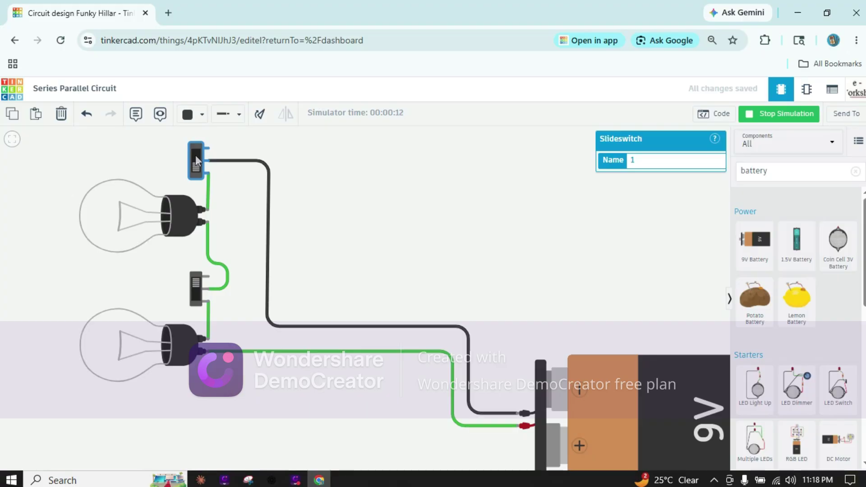
pyautogui.click(197, 288)
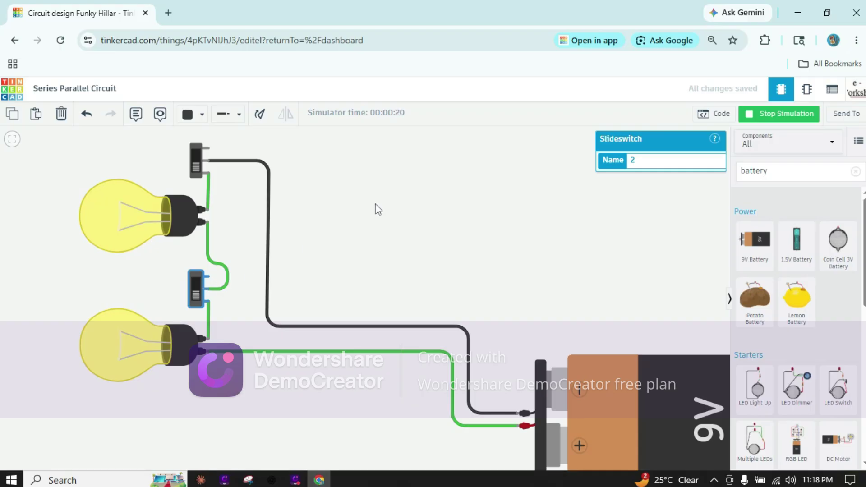
pyautogui.click(194, 293)
pyautogui.click(197, 173)
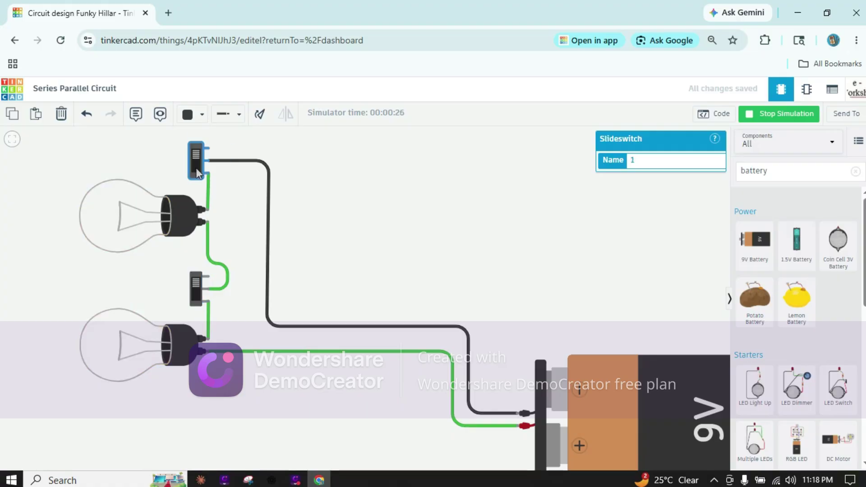
pyautogui.click(196, 159)
pyautogui.click(197, 283)
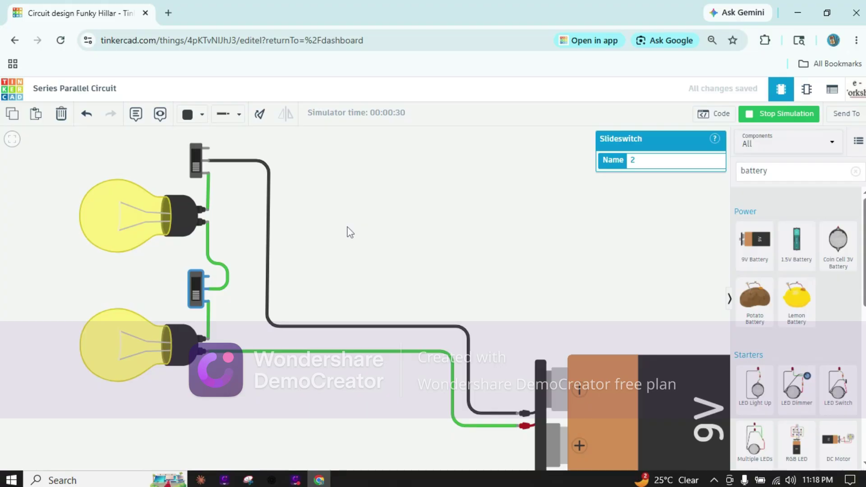
pyautogui.scroll(-3, 350, 232)
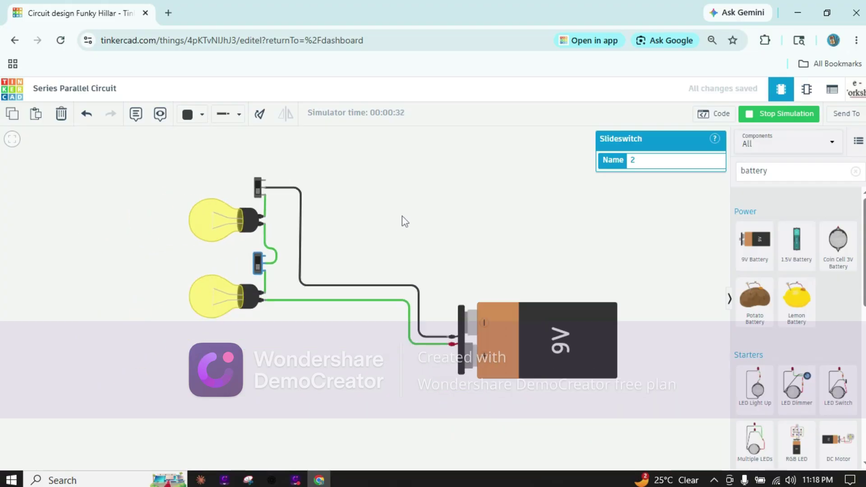
pyautogui.click(535, 331)
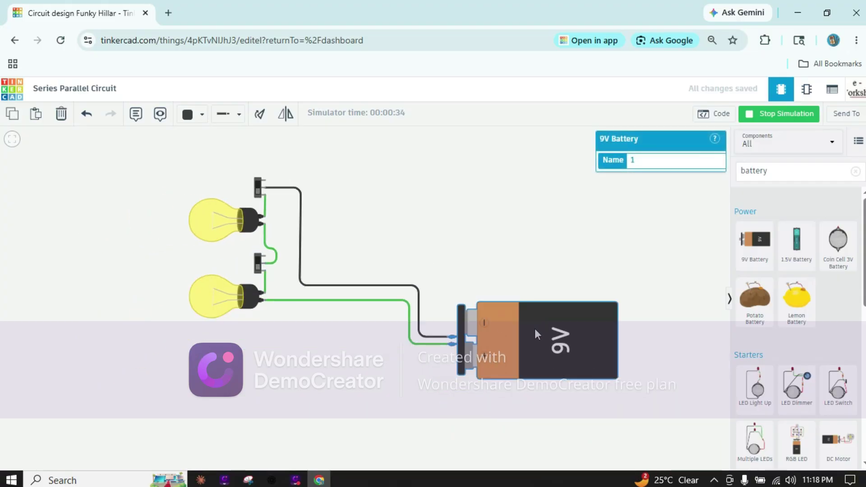
pyautogui.moveTo(178, 169); pyautogui.dragTo(35, 237)
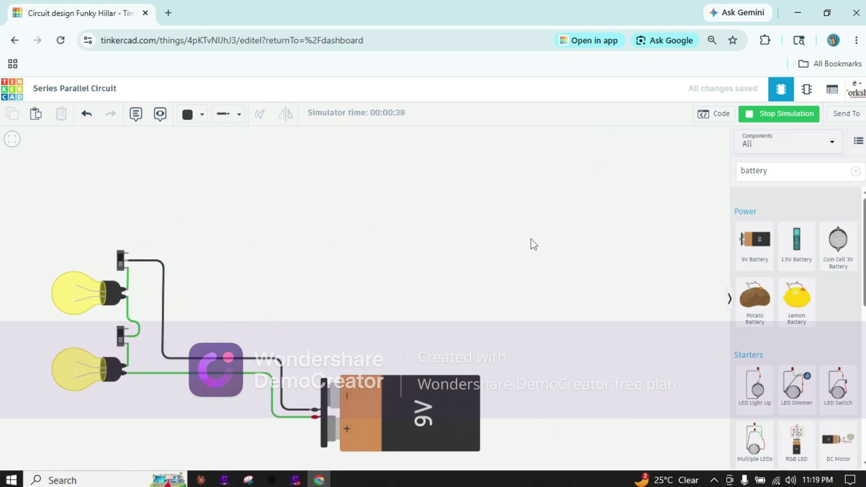
pyautogui.click(761, 115)
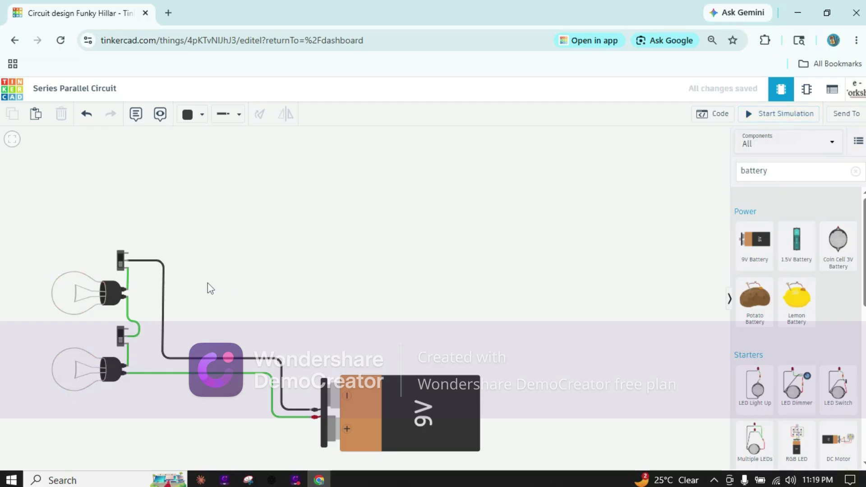
# Duplicate the two light bulbs and place the copies one above the other in the empty area above the battery.
pyautogui.click(79, 290)
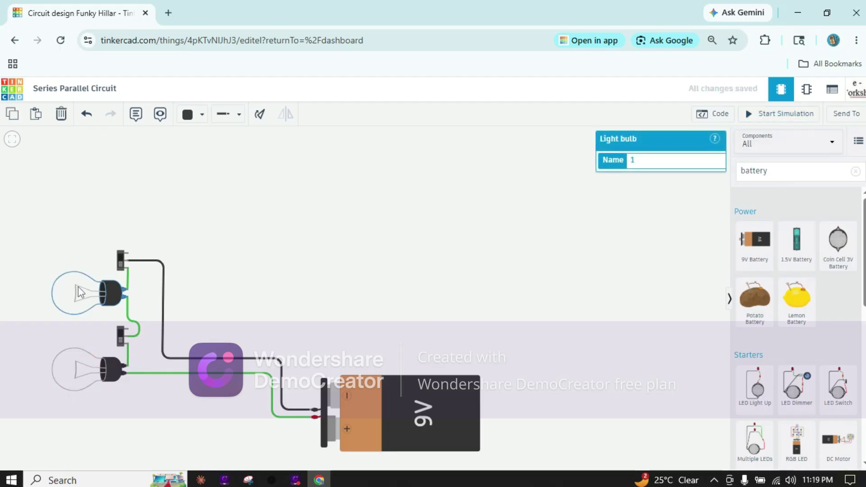
pyautogui.click(293, 227)
pyautogui.hotkey('ctrl', 'v')
pyautogui.moveTo(240, 225); pyautogui.dragTo(387, 199)
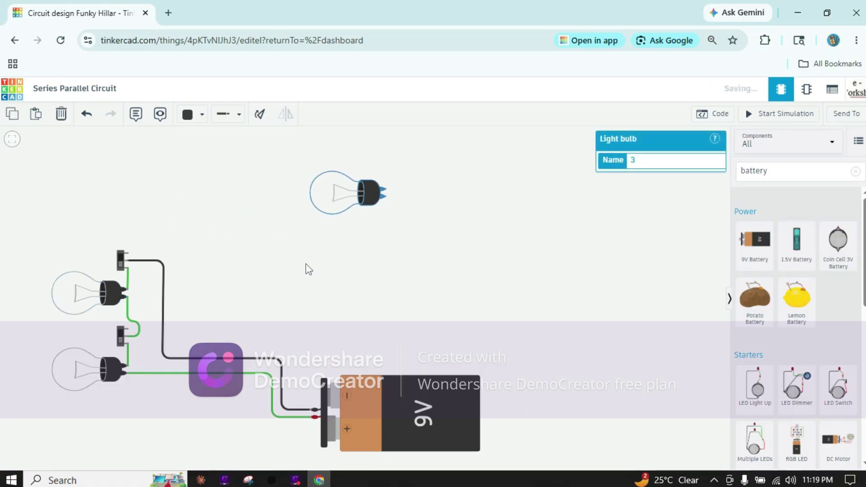
pyautogui.click(77, 376)
pyautogui.click(316, 251)
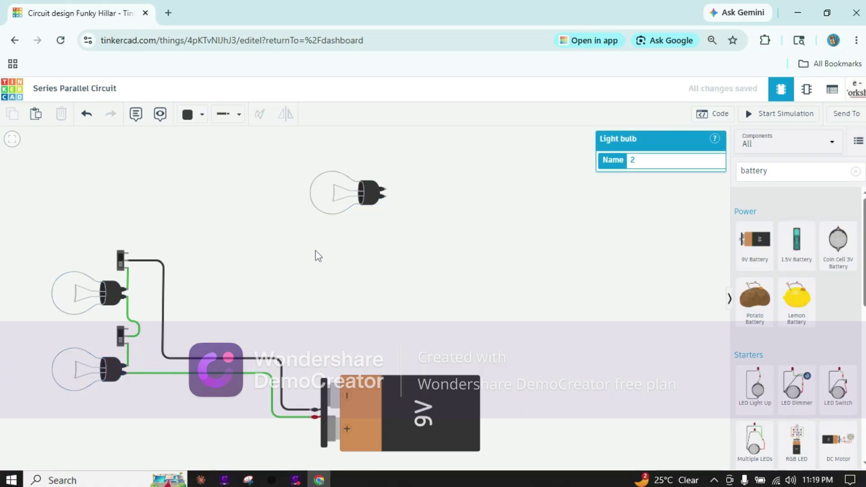
pyautogui.hotkey('ctrl', 'v')
pyautogui.moveTo(358, 261); pyautogui.dragTo(383, 277)
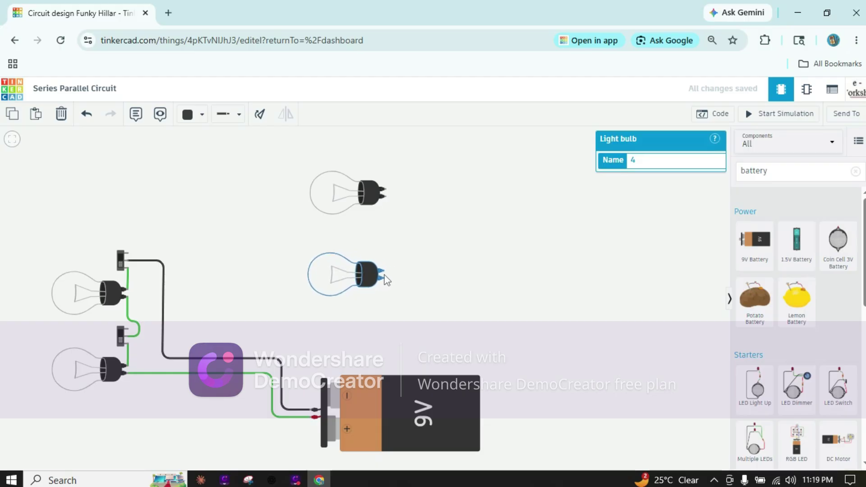
pyautogui.click(479, 253)
# Make two copies of the upper slideswitch and place one beside the terminals of each new bulb.
pyautogui.click(121, 263)
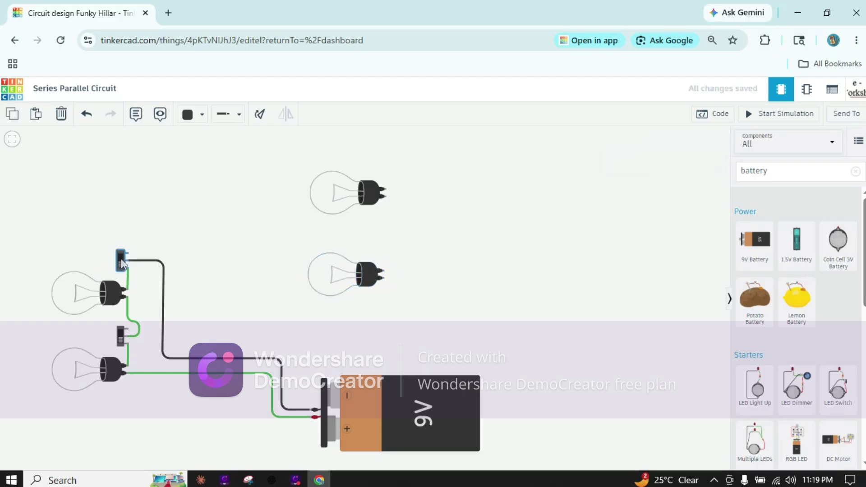
pyautogui.hotkey('ctrl', 'c')
pyautogui.hotkey('ctrl', 'v')
pyautogui.moveTo(365, 254); pyautogui.dragTo(433, 207)
pyautogui.hotkey('ctrl', 'v')
pyautogui.moveTo(457, 261); pyautogui.dragTo(442, 275)
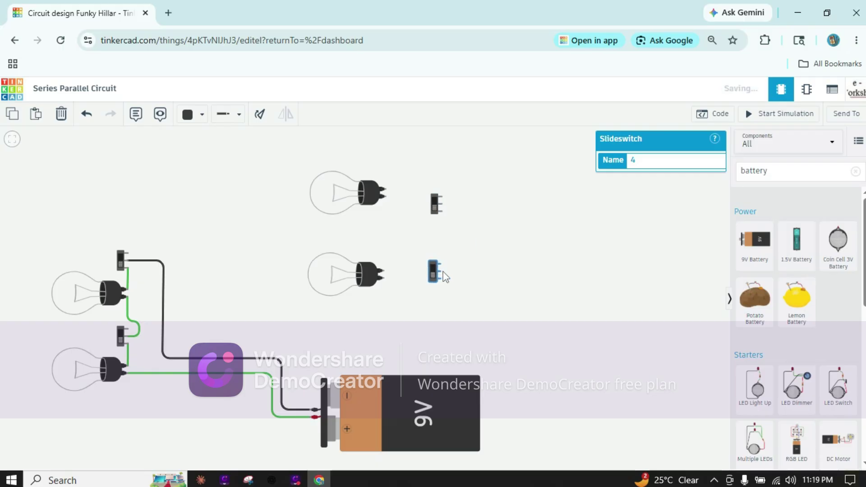
pyautogui.click(536, 261)
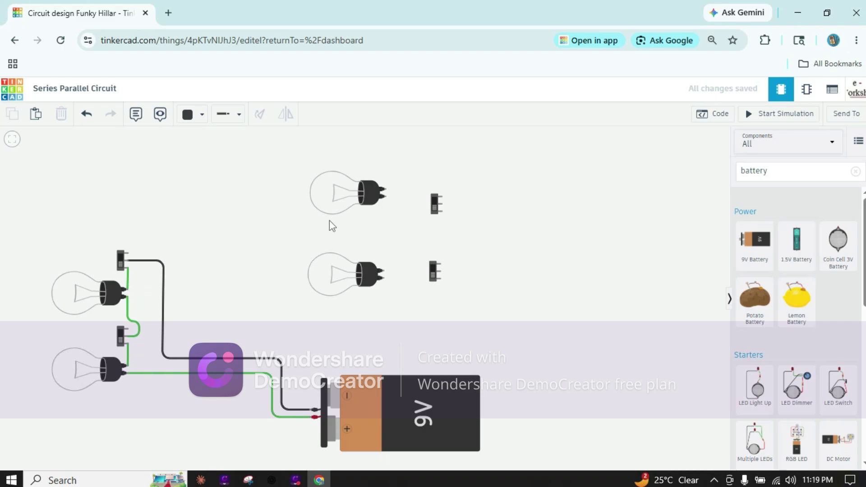
# Rotate both new light bulbs 90° clockwise so they stand upright with their terminals facing down.
pyautogui.click(339, 206)
pyautogui.press('r')
pyautogui.press('r')
pyautogui.press('r')
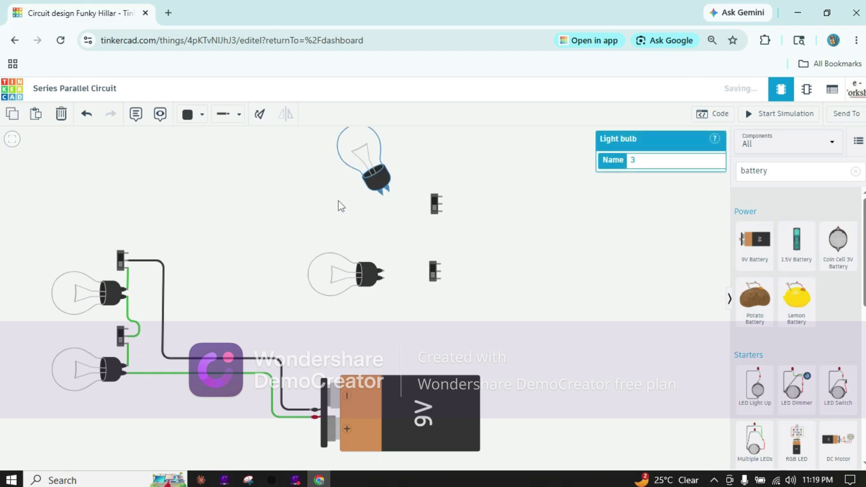
pyautogui.click(335, 258)
pyautogui.press('r')
pyautogui.press('r')
pyautogui.press('r')
# Arrange the two upright bulbs side by side at nearly the same height above the battery, with bulb 3 to the left of bulb 4.
pyautogui.moveTo(336, 259); pyautogui.dragTo(372, 254)
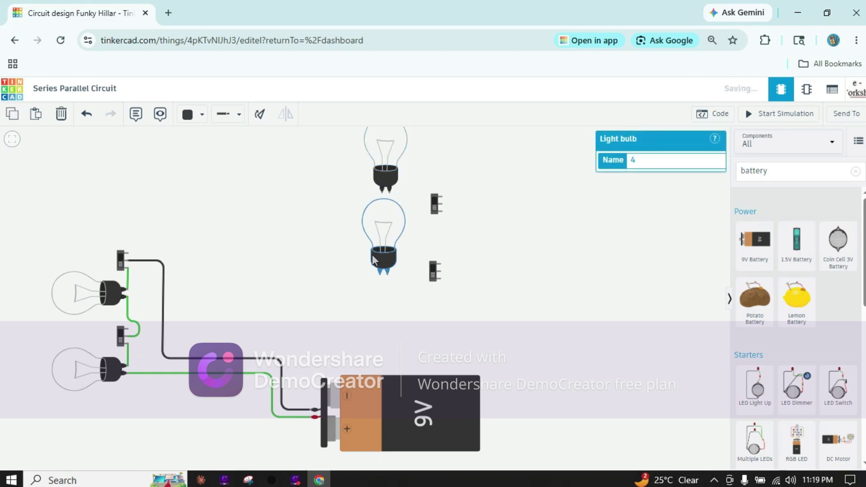
pyautogui.moveTo(380, 154); pyautogui.dragTo(281, 206)
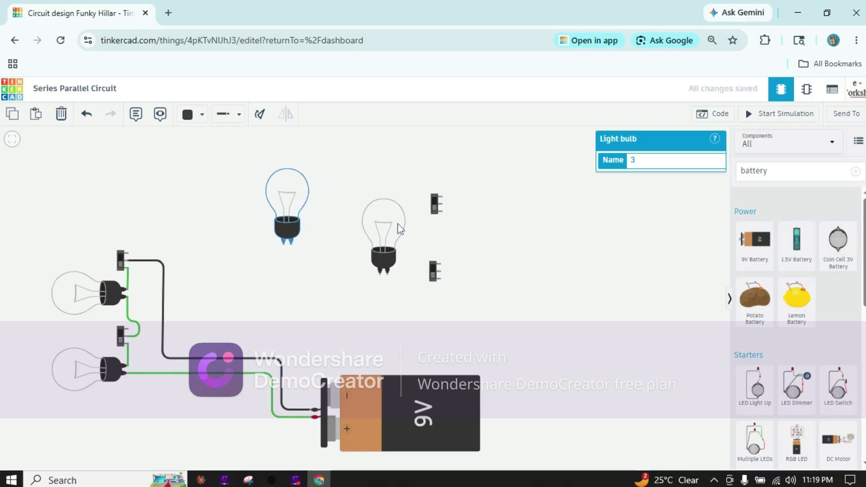
pyautogui.moveTo(396, 224); pyautogui.dragTo(392, 189)
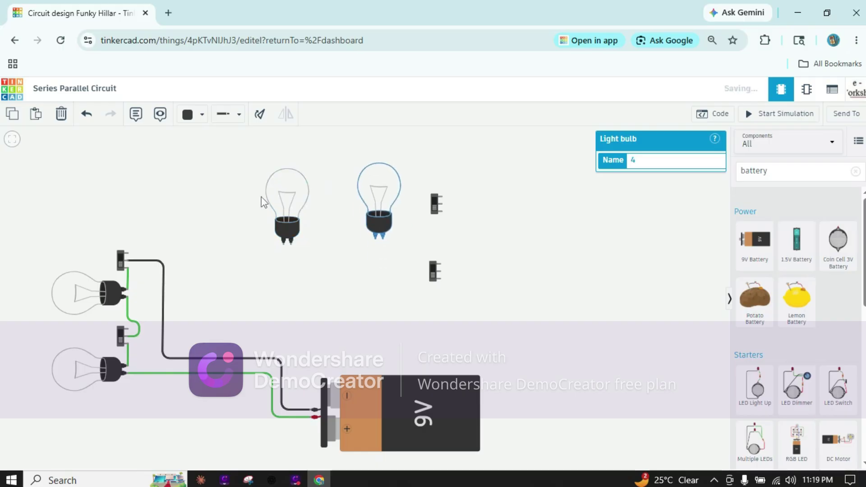
pyautogui.moveTo(281, 191)
pyautogui.mouseDown()
pyautogui.moveTo(297, 185)
pyautogui.moveTo(297, 193)
pyautogui.mouseUp()
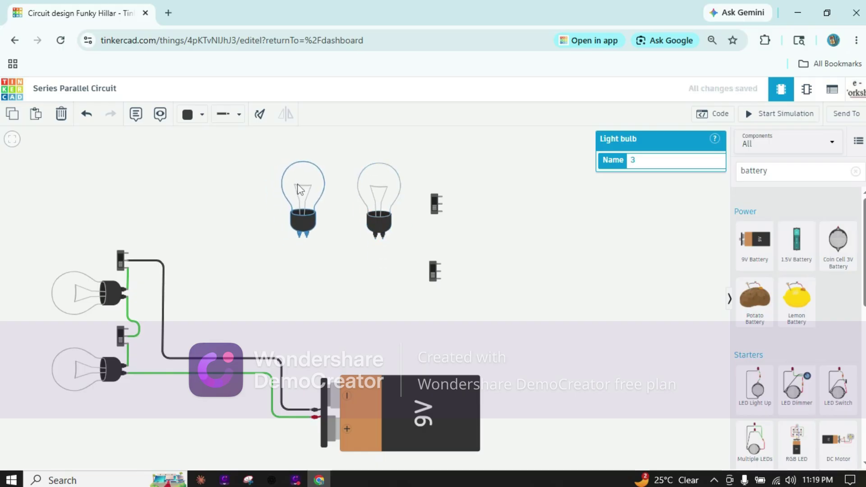
pyautogui.click(499, 221)
# Move the two new slideswitches so that one sits below each upright bulb.
pyautogui.moveTo(437, 209); pyautogui.dragTo(284, 270)
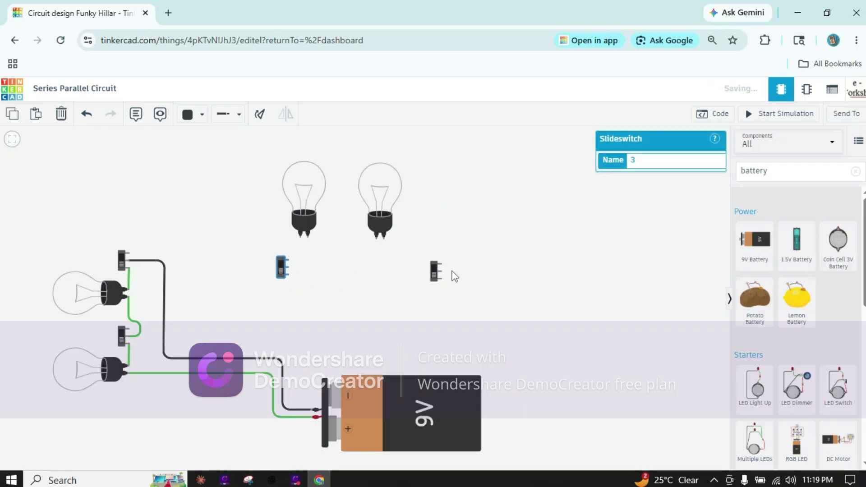
pyautogui.moveTo(435, 273); pyautogui.dragTo(370, 267)
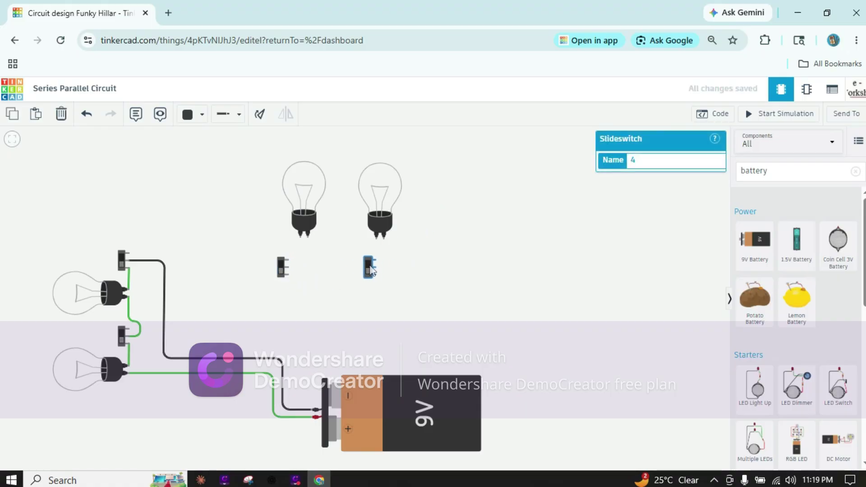
pyautogui.click(452, 265)
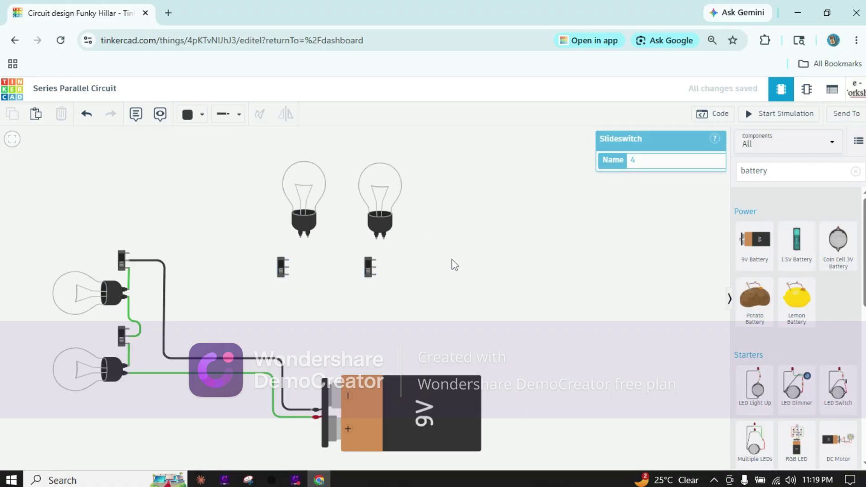
# Wire the upper terminal of each new slideswitch to the left terminal of the upright bulb above it in black.
pyautogui.click(288, 259)
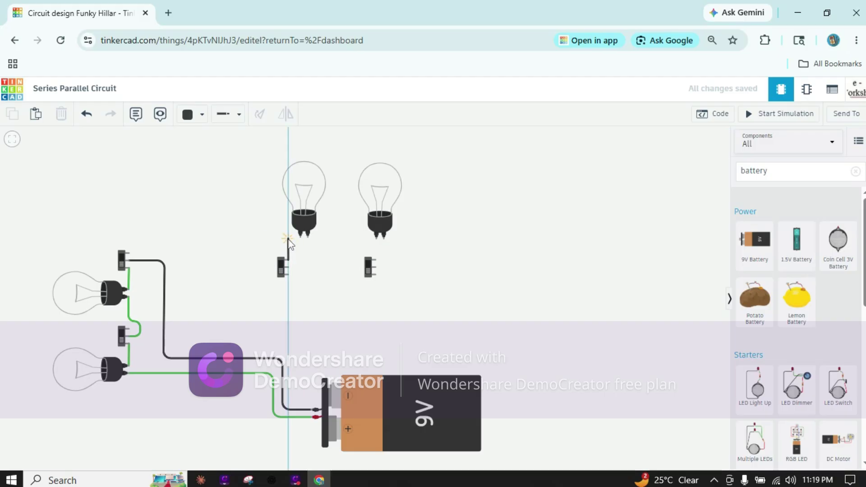
pyautogui.click(300, 235)
pyautogui.click(376, 262)
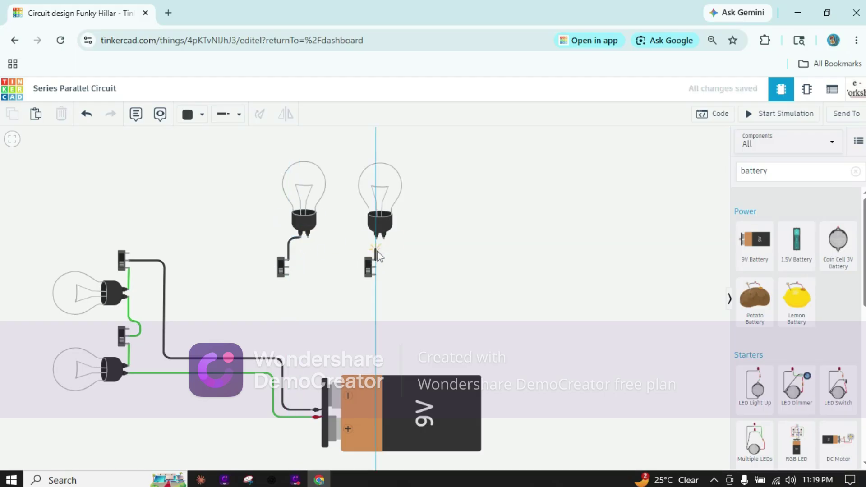
pyautogui.click(377, 237)
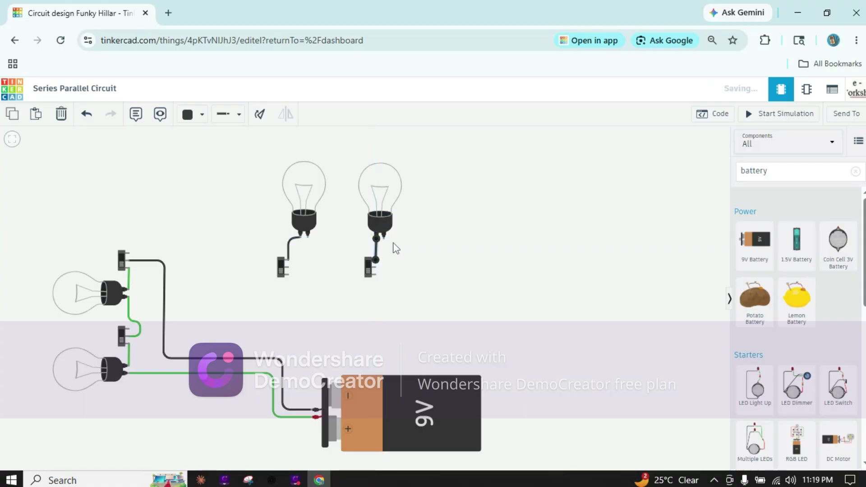
# Shift bulb 3 slightly left so its wire runs straight down to the slideswitch below.
pyautogui.click(383, 212)
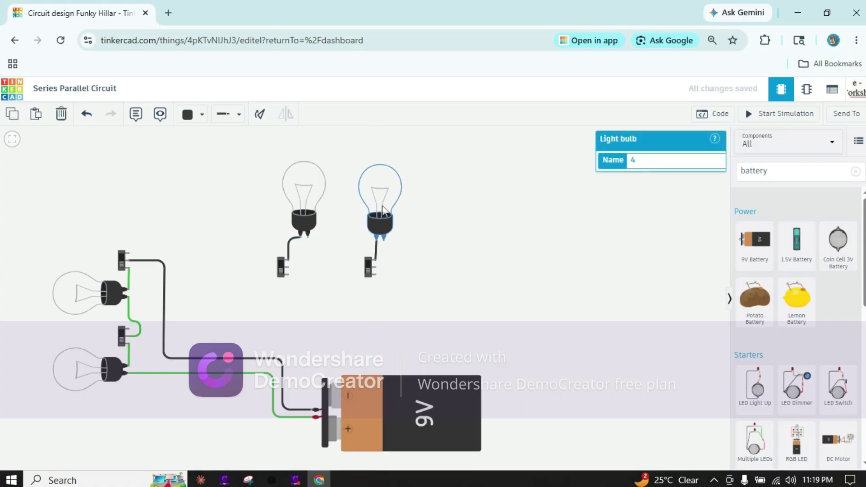
pyautogui.moveTo(308, 195); pyautogui.dragTo(296, 194)
pyautogui.click(567, 237)
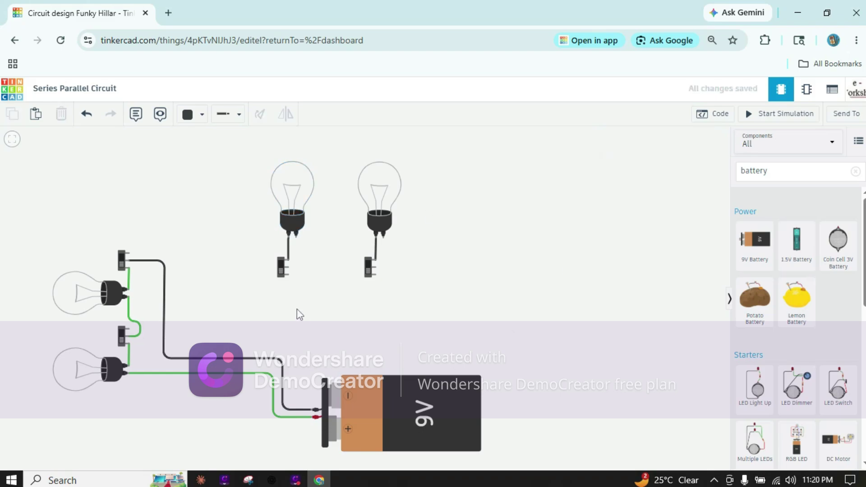
# Connect the common terminals of the two new slideswitches with a black wire looped below them.
pyautogui.click(290, 268)
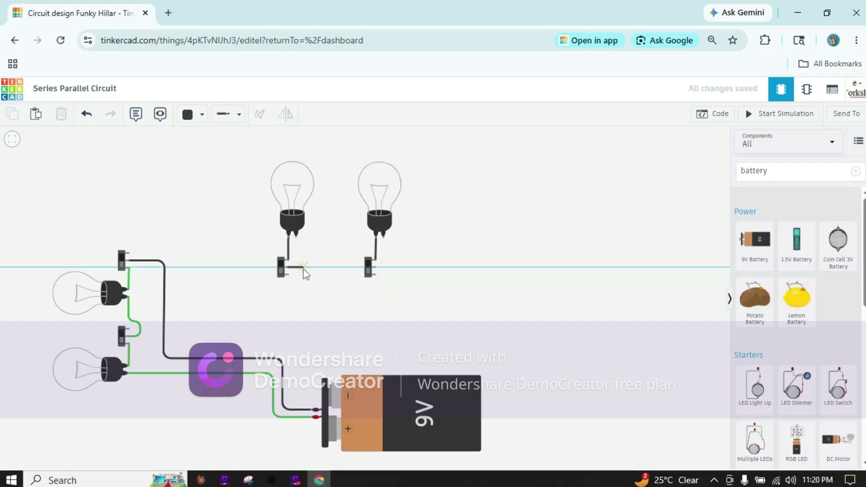
pyautogui.click(303, 269)
pyautogui.click(303, 317)
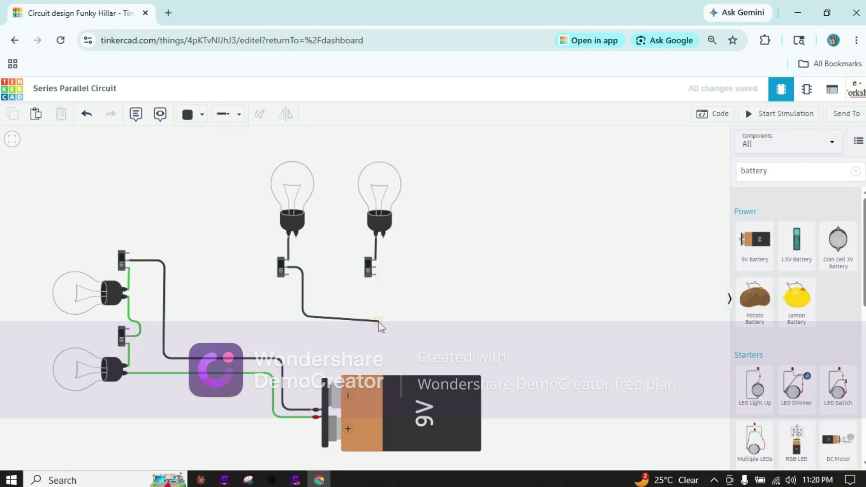
pyautogui.click(385, 315)
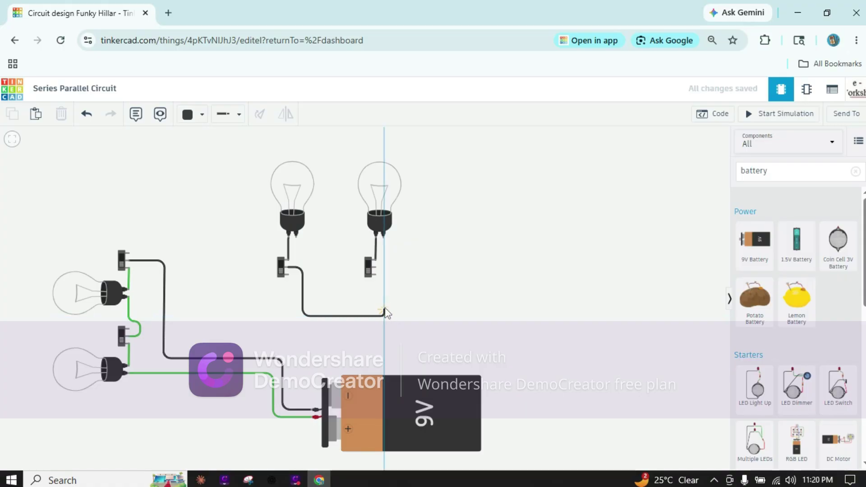
pyautogui.click(373, 269)
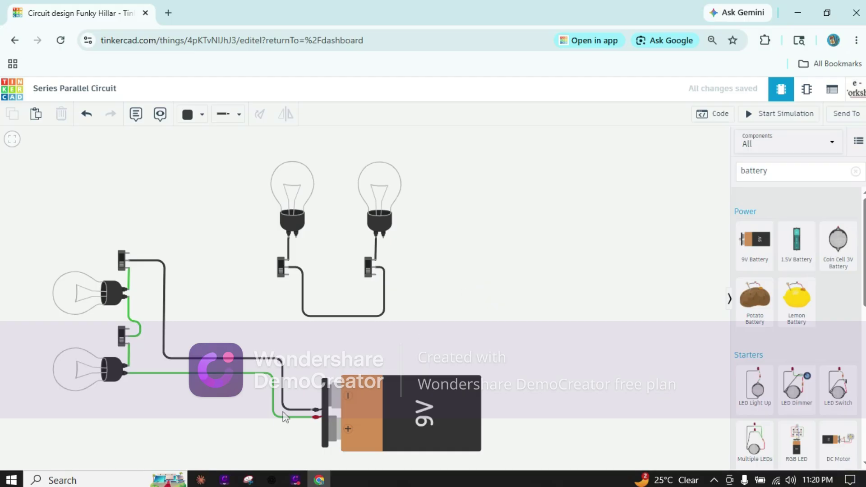
pyautogui.click(311, 410)
pyautogui.press('Escape')
pyautogui.click(316, 316)
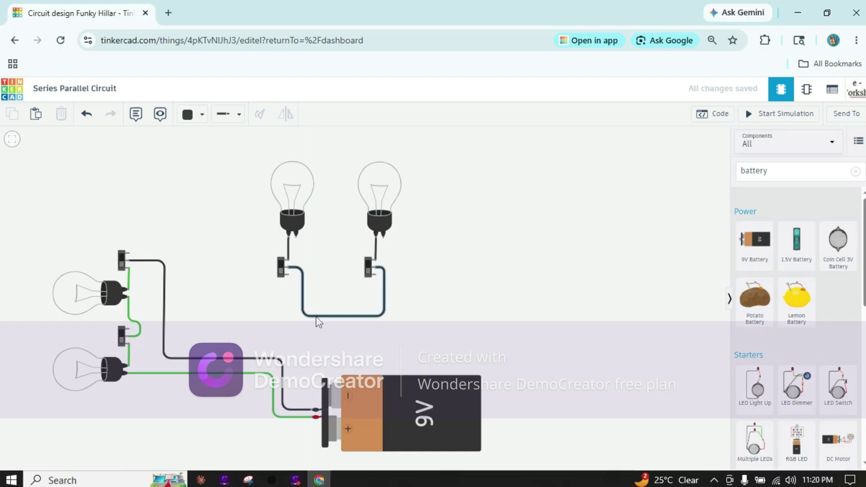
# Wire the battery's negative terminal to slideswitch 3's common terminal, bend the wire beside the switch, and shift the battery left to straighten it.
pyautogui.click(313, 410)
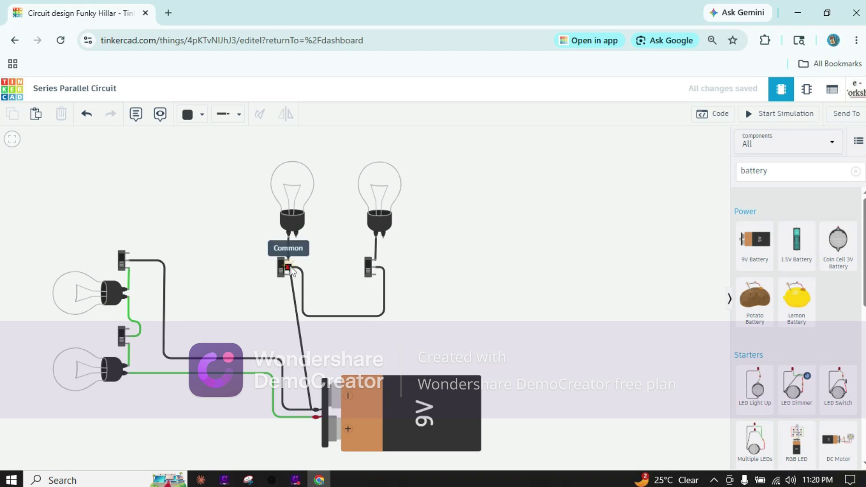
pyautogui.click(290, 268)
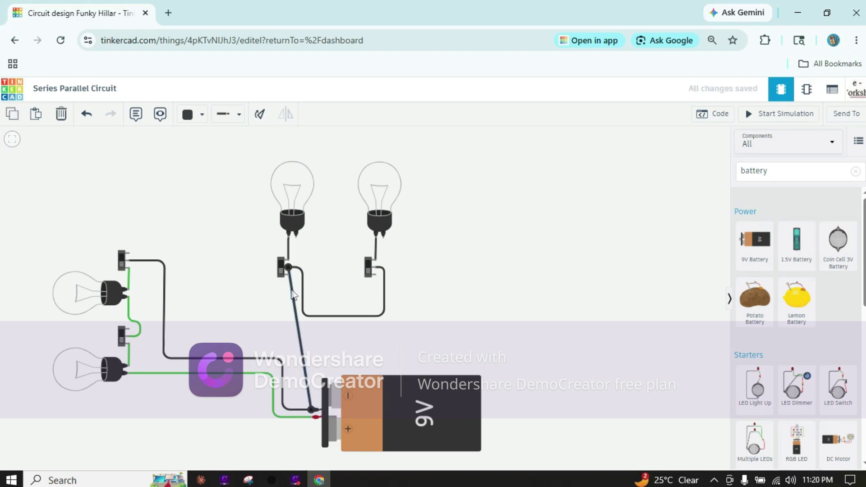
pyautogui.moveTo(292, 296); pyautogui.dragTo(305, 275)
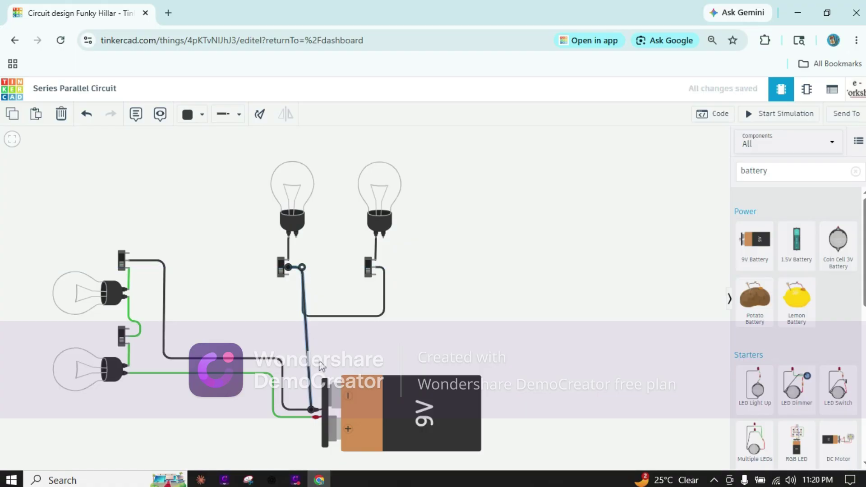
pyautogui.moveTo(354, 391)
pyautogui.mouseDown()
pyautogui.moveTo(345, 382)
pyautogui.moveTo(346, 390)
pyautogui.mouseUp()
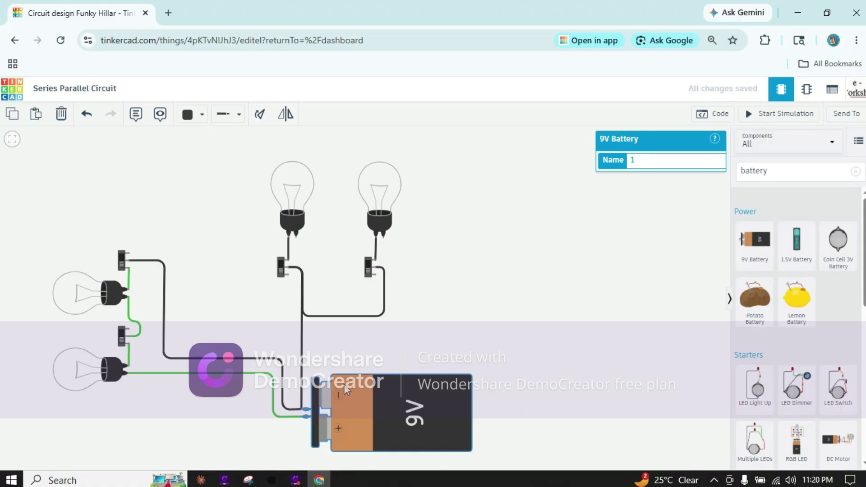
pyautogui.click(449, 357)
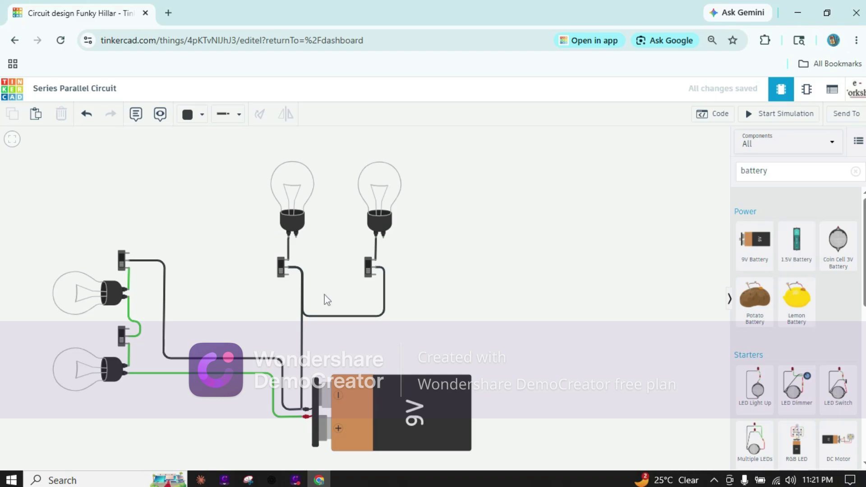
# Set the wire color to green and connect the right terminals of the two upright bulbs with a wire running below them.
pyautogui.click(191, 114)
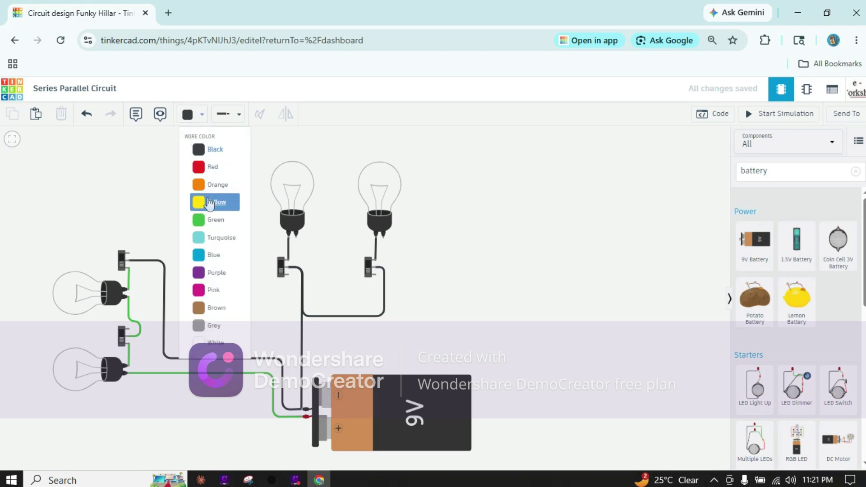
pyautogui.click(216, 221)
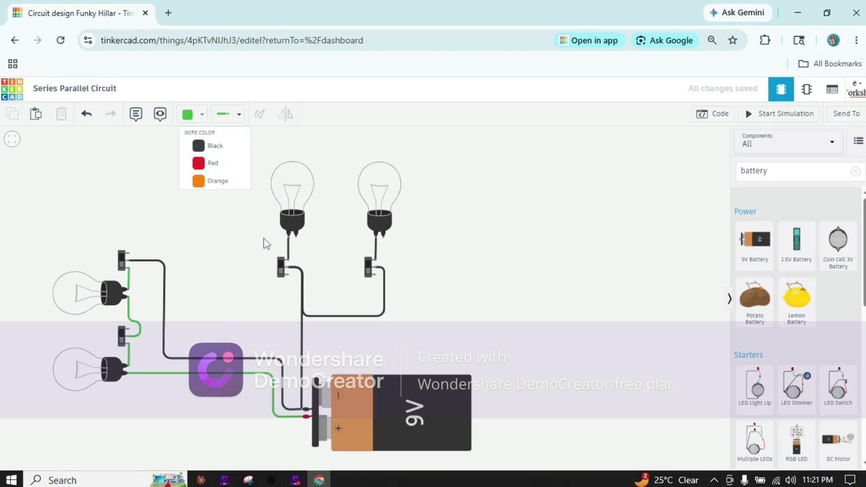
pyautogui.click(296, 238)
pyautogui.click(369, 245)
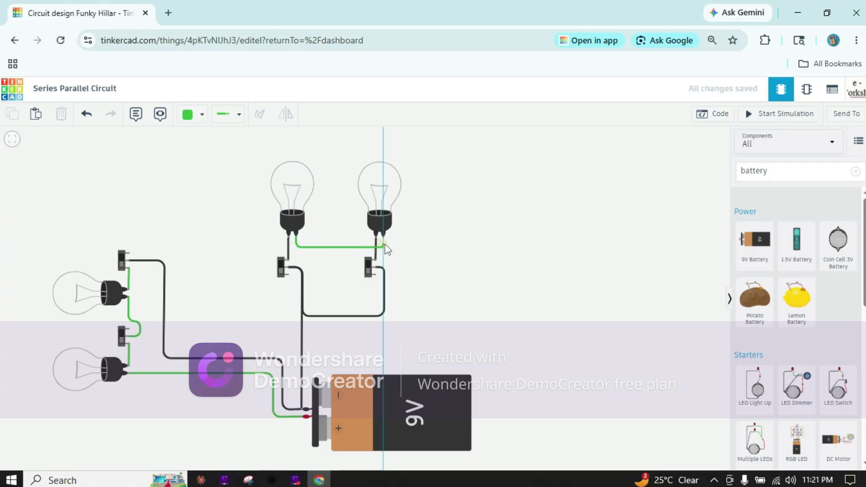
pyautogui.click(383, 238)
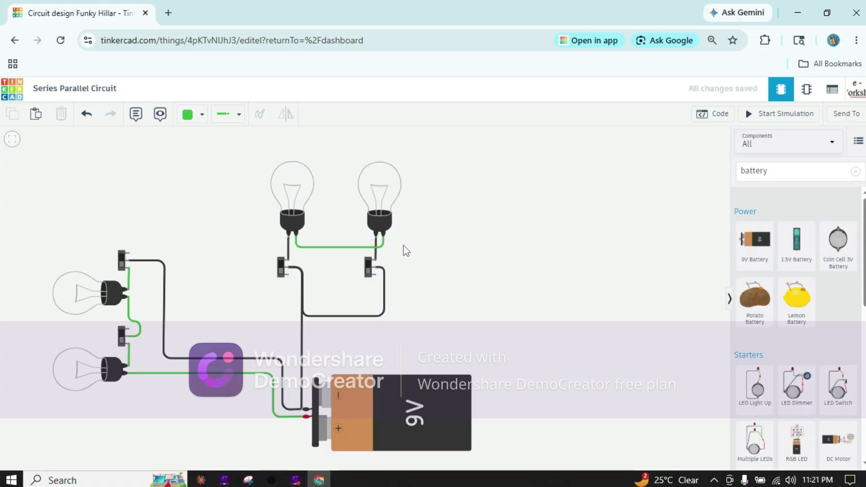
# Run a green wire from bulb 4's right terminal around the switches to the battery's positive terminal.
pyautogui.click(383, 237)
pyautogui.click(399, 240)
pyautogui.click(399, 336)
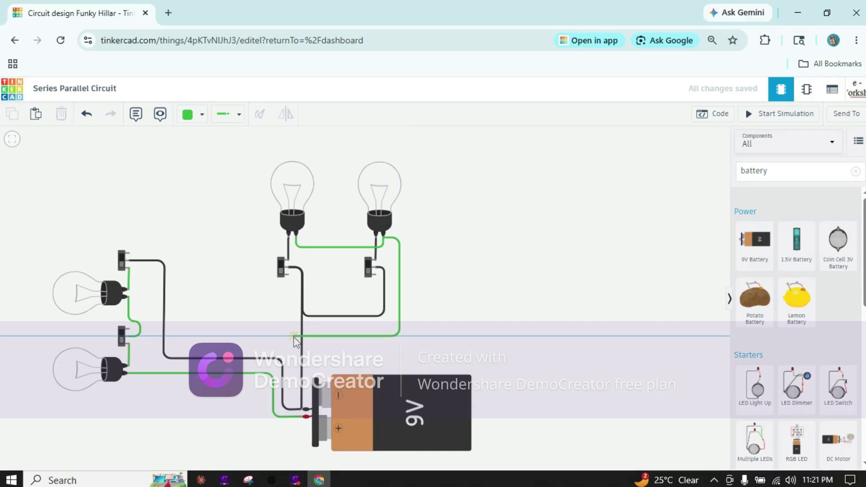
pyautogui.click(294, 336)
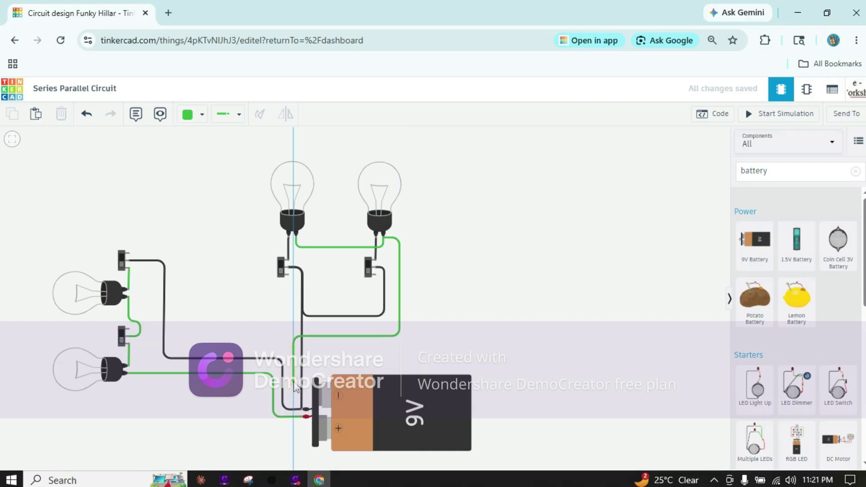
pyautogui.click(294, 417)
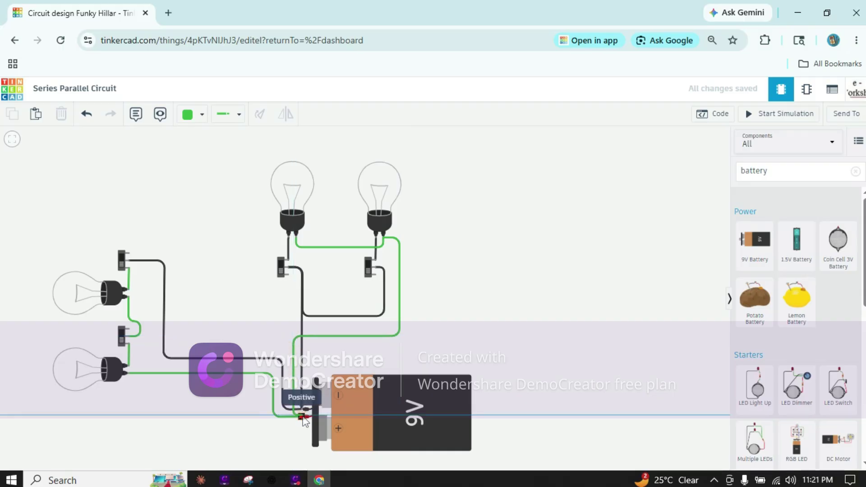
pyautogui.click(303, 416)
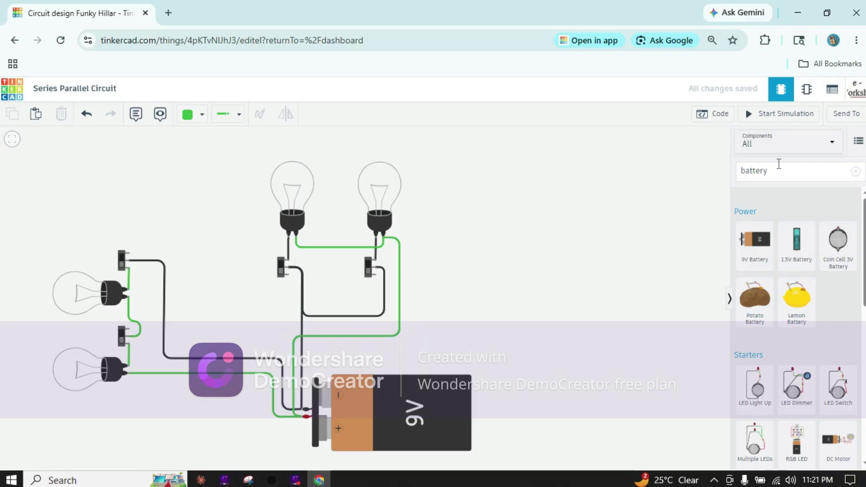
# Start the simulation and test the series circuit by toggling slideswitches 1 and 2 off and on.
pyautogui.click(772, 113)
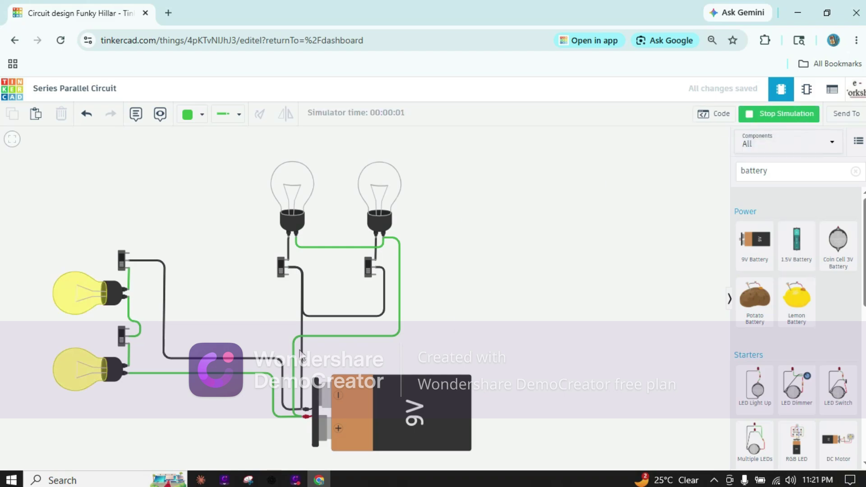
pyautogui.click(125, 268)
pyautogui.click(122, 343)
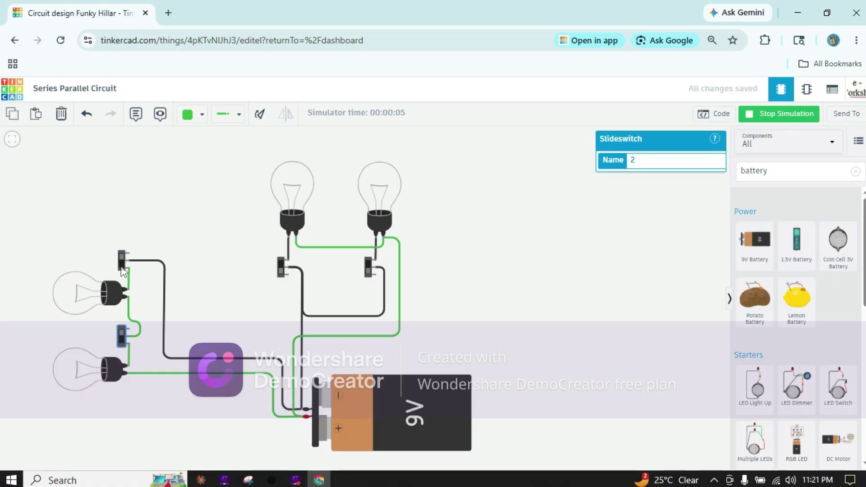
pyautogui.click(123, 271)
pyautogui.click(122, 338)
pyautogui.click(123, 338)
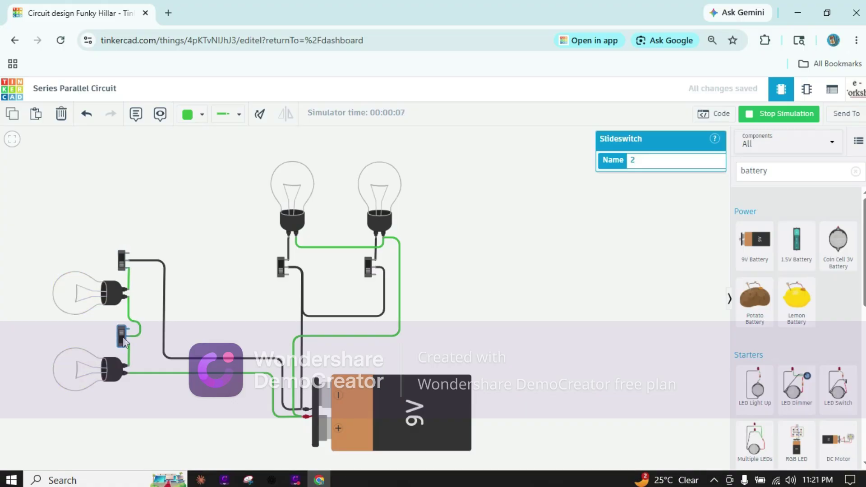
pyautogui.click(122, 338)
pyautogui.click(122, 269)
pyautogui.click(124, 269)
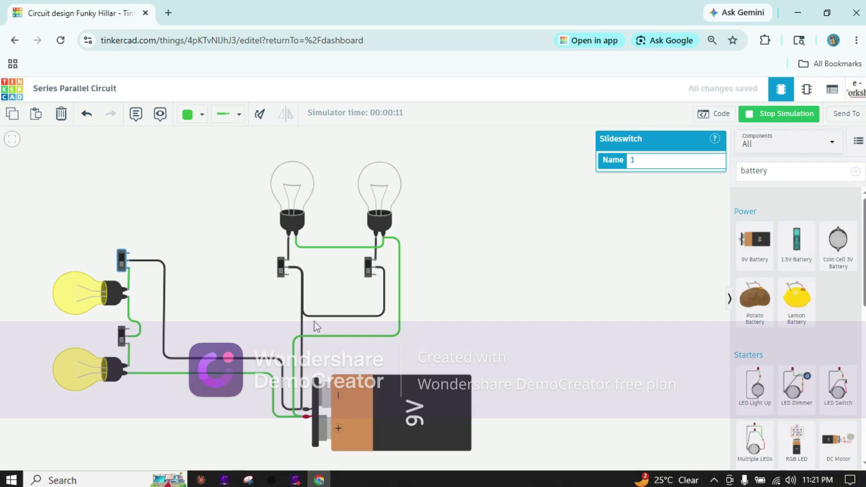
# Test the parallel circuit by toggling slideswitches 3 and 4 individually and together, finishing with both off.
pyautogui.click(281, 270)
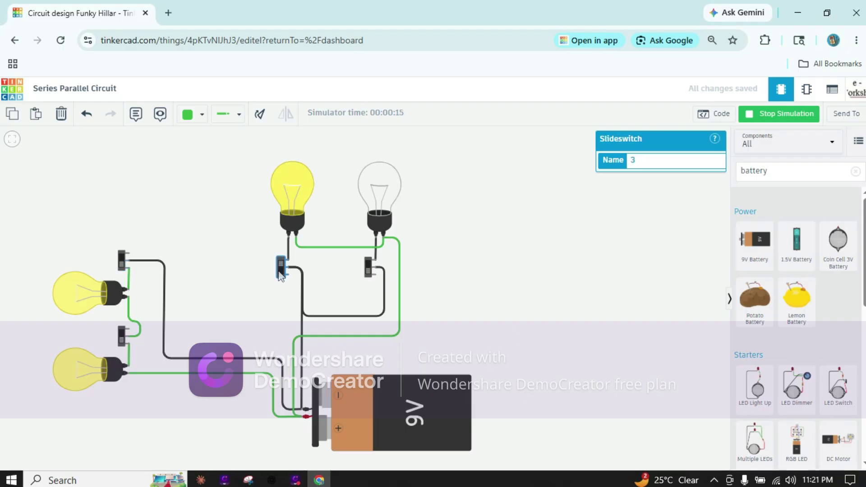
pyautogui.click(369, 270)
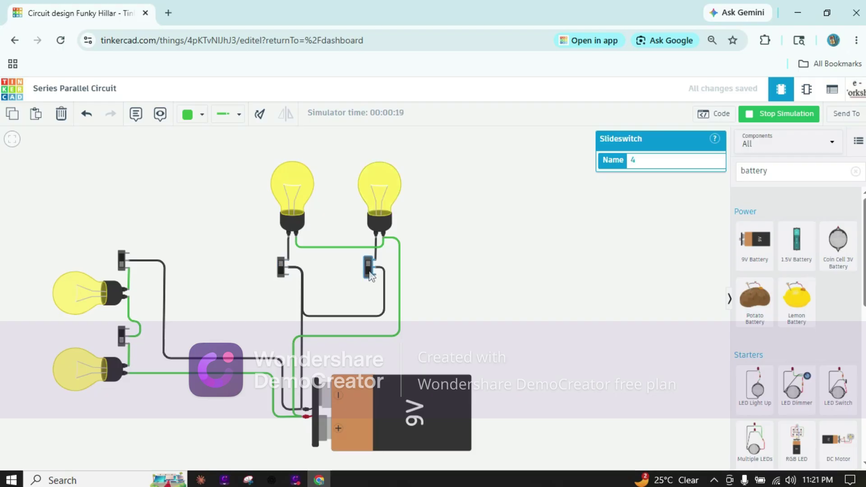
pyautogui.click(282, 270)
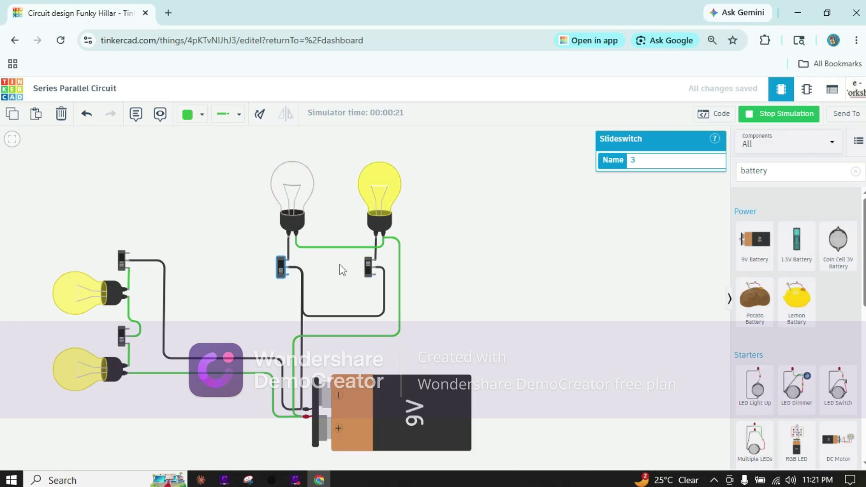
pyautogui.click(369, 269)
pyautogui.click(280, 270)
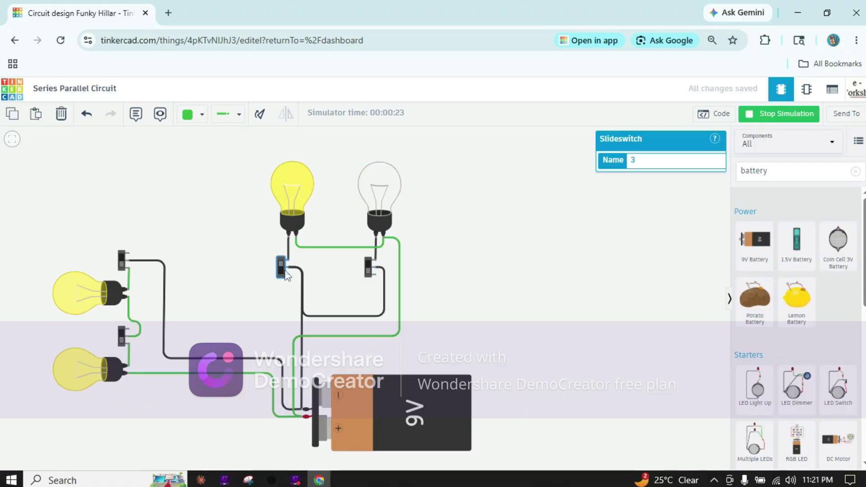
pyautogui.click(368, 270)
pyautogui.click(369, 271)
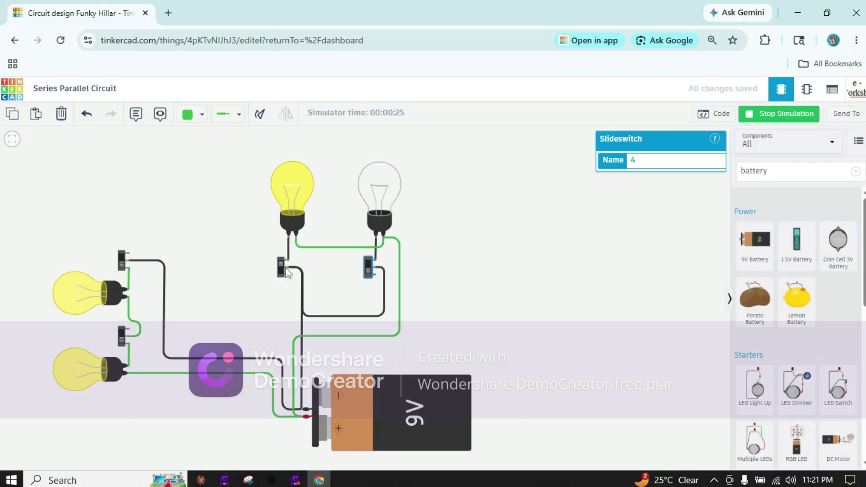
pyautogui.click(282, 271)
# Retest the series circuit by switching slideswitch 1 off and on, followed by slideswitch 2.
pyautogui.click(122, 261)
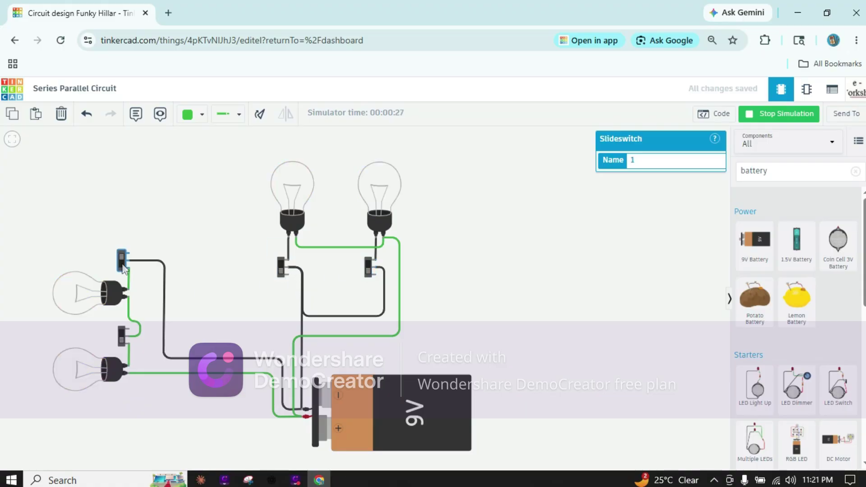
pyautogui.click(121, 262)
pyautogui.click(123, 338)
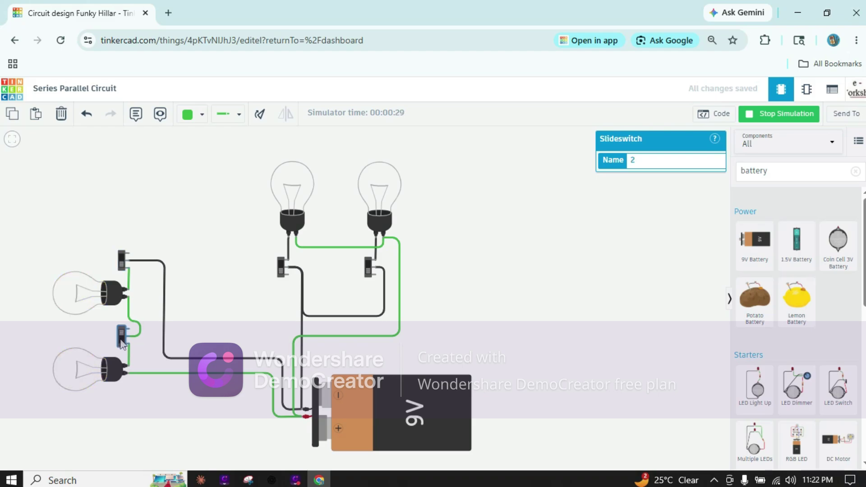
pyautogui.click(123, 338)
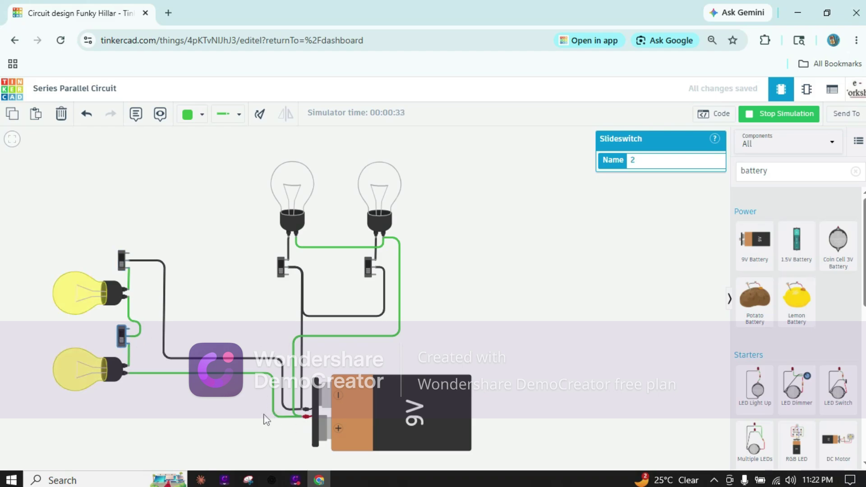
# Test the series circuit again by switching slideswitch 2 off, on, and off, leaving both series bulbs off.
pyautogui.click(120, 344)
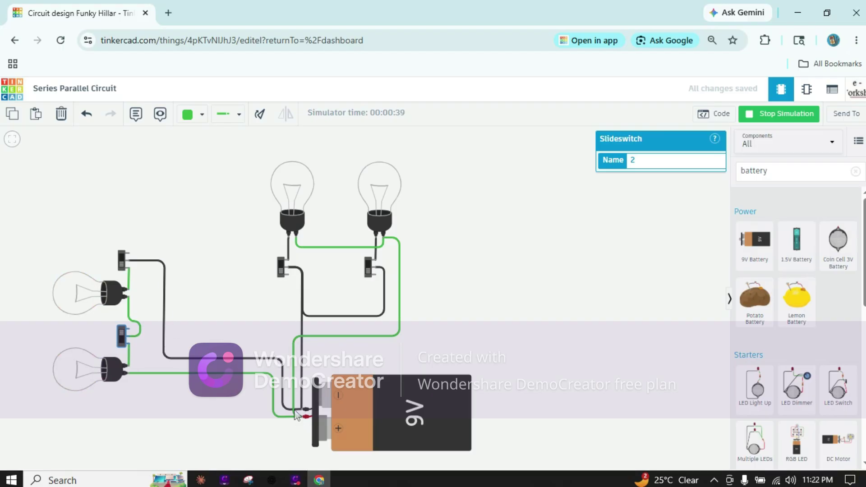
pyautogui.click(120, 341)
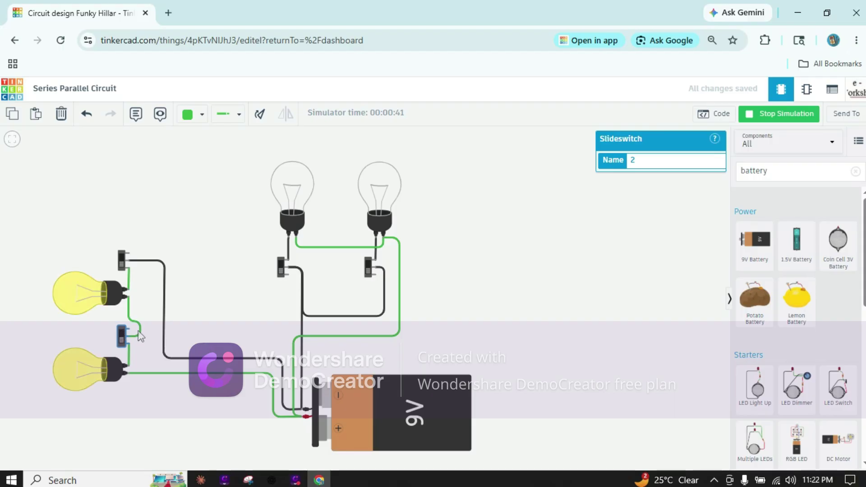
pyautogui.click(124, 339)
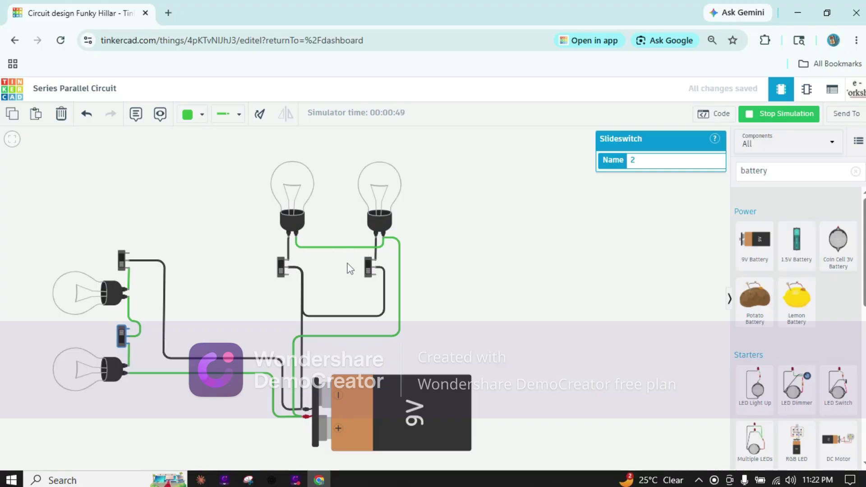
# Retest the parallel circuit by switching on slideswitch 4 and slideswitch 3, followed by switching both off in the same order.
pyautogui.click(369, 270)
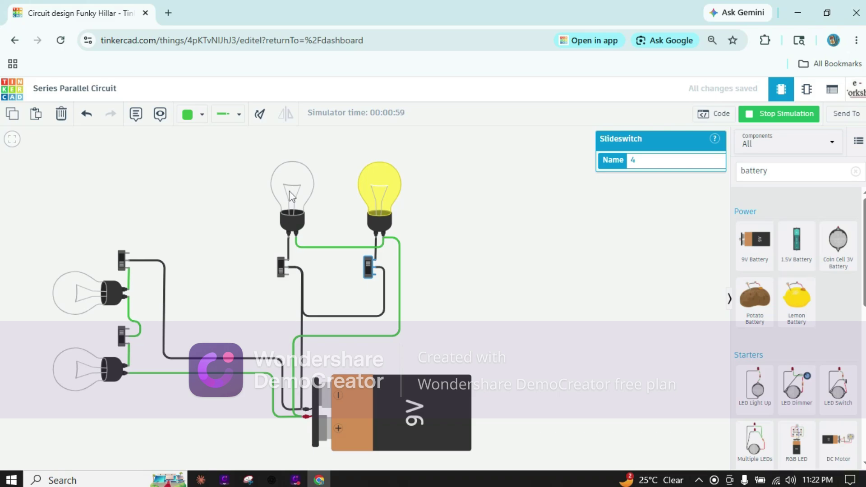
pyautogui.click(281, 268)
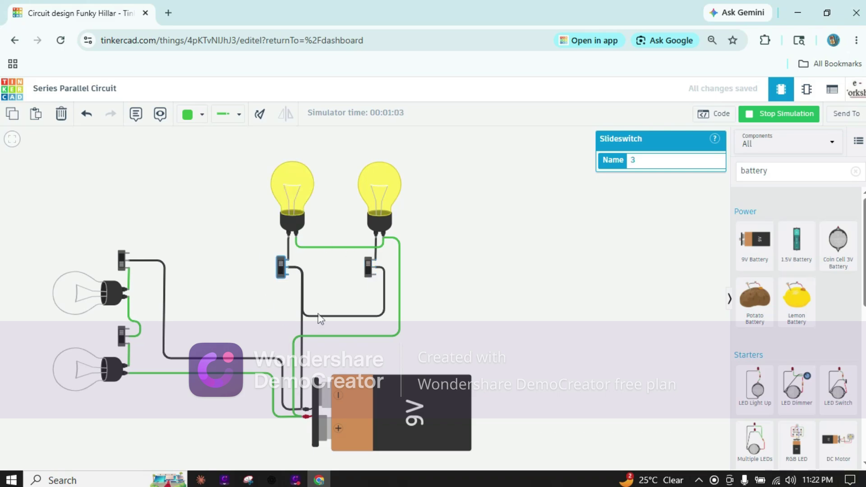
pyautogui.click(369, 267)
pyautogui.click(281, 268)
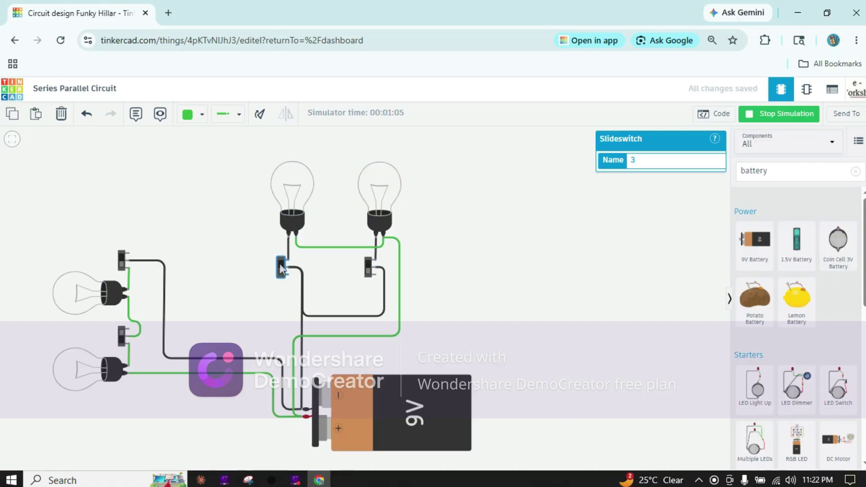